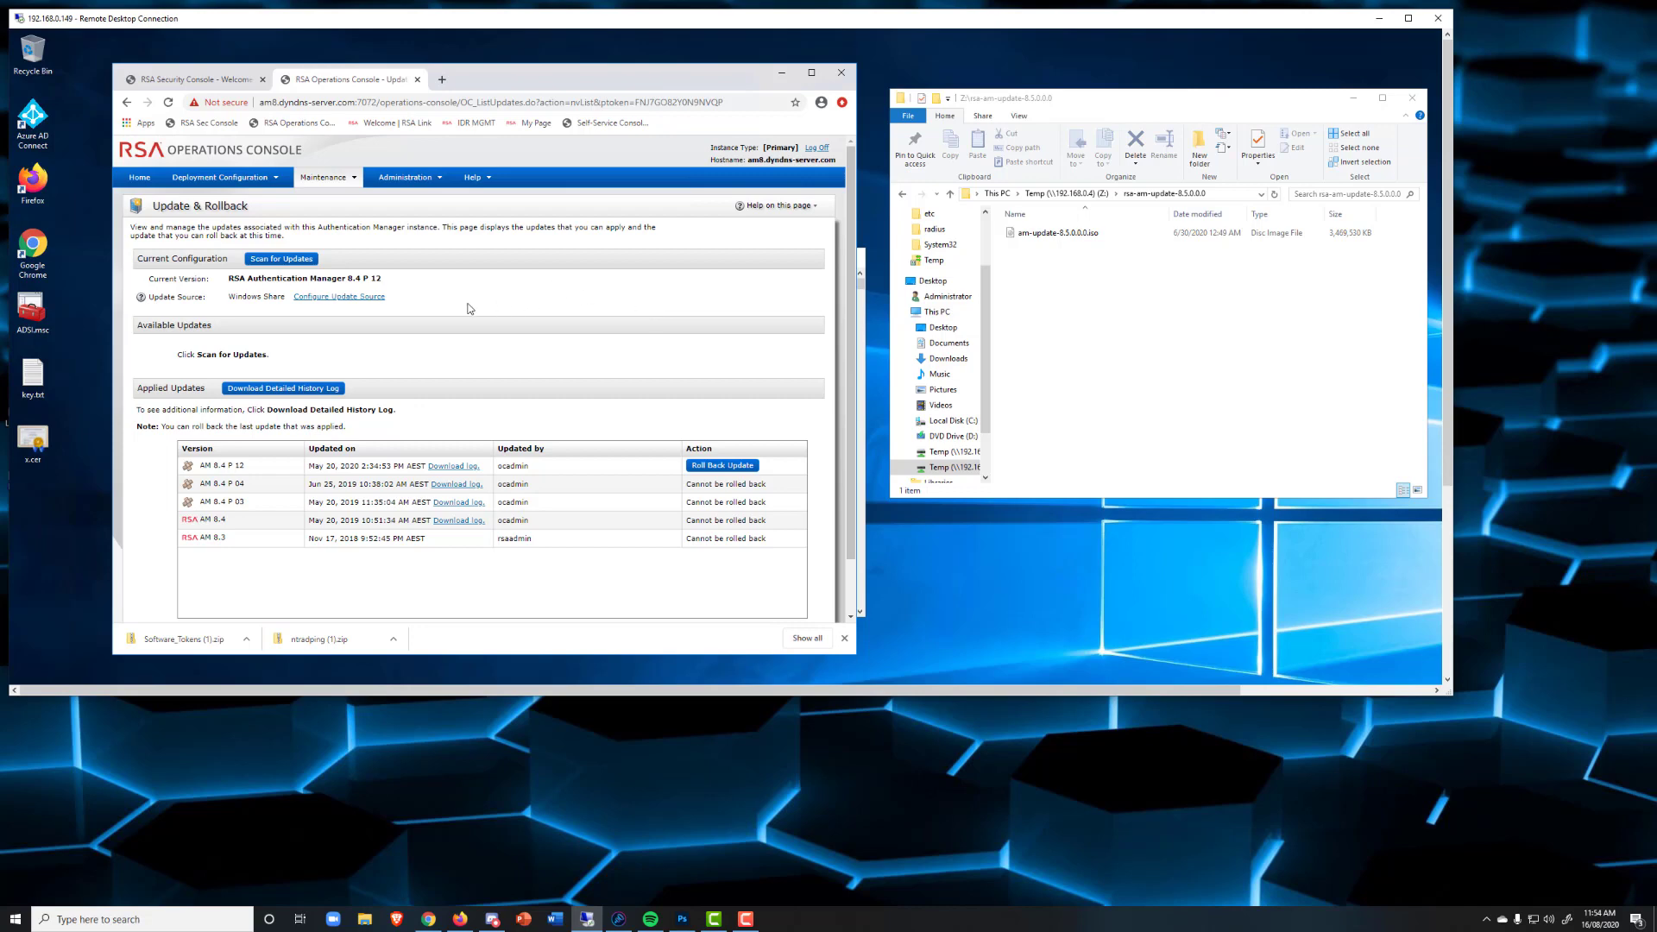
Set a Windows Share update source for rsa-am-update-8.5.0.0.0 and confirm its connection test succeeds.
{"action": "left_click", "coordinate": [364, 298]}
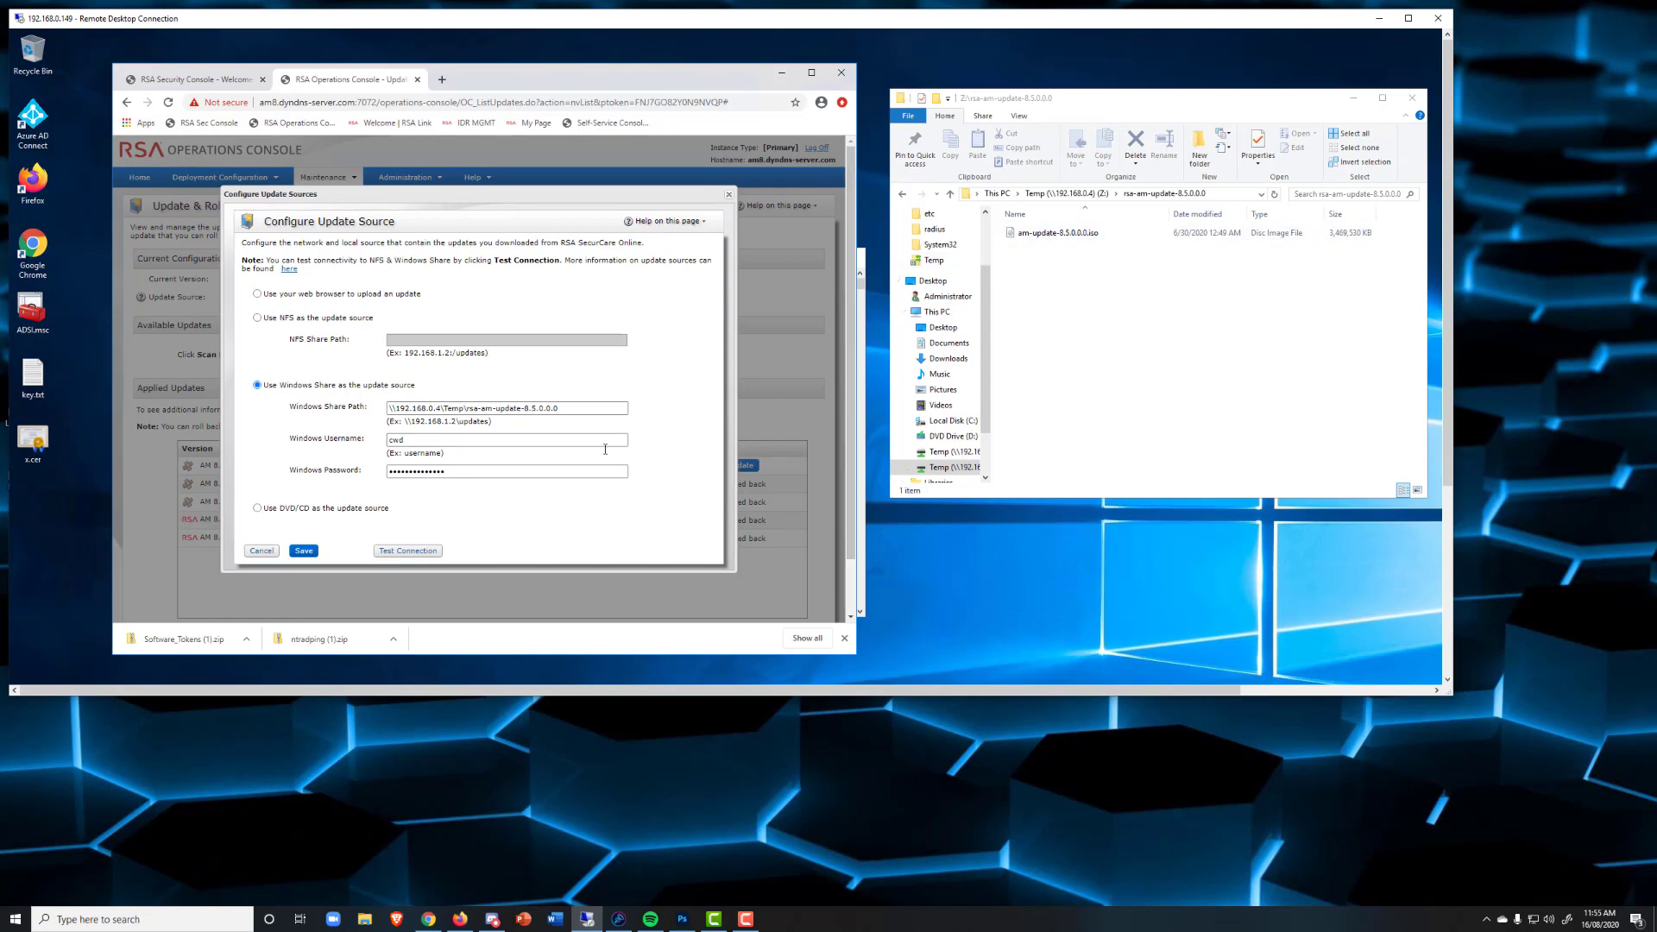
{"action": "left_click", "coordinate": [414, 554]}
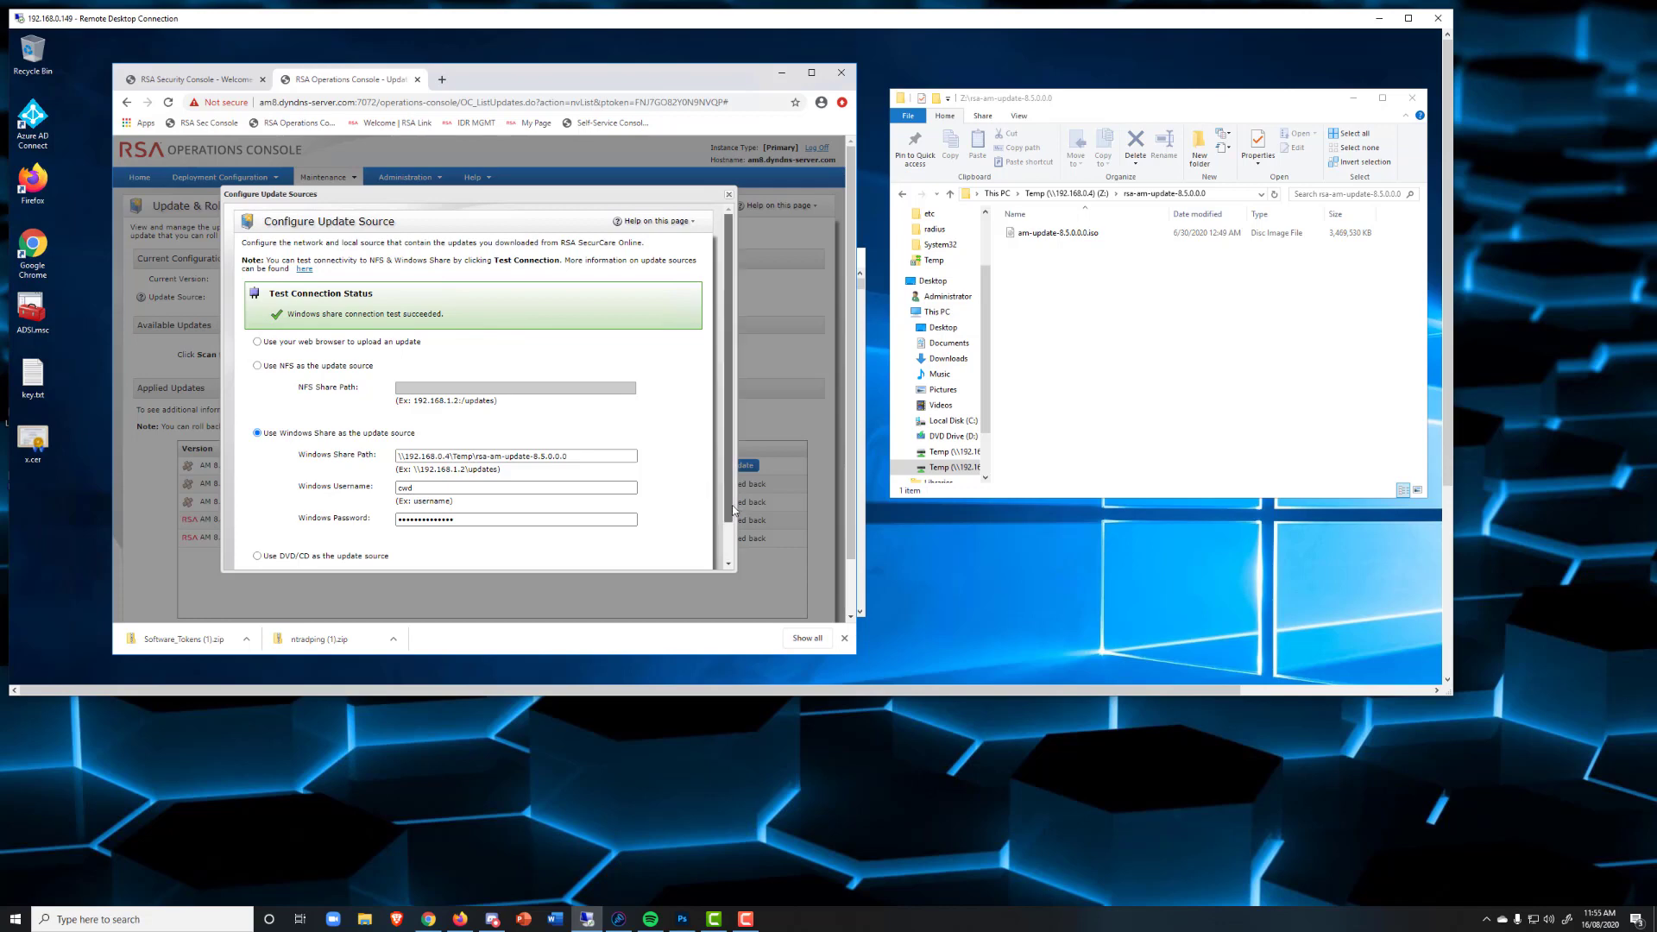
{"action": "scroll", "coordinate": [733, 509], "scroll_direction": "down", "scroll_amount": 2}
Save the update source and run a scan so AM 8.5 appears under Available Updates.
{"action": "left_click", "coordinate": [309, 558]}
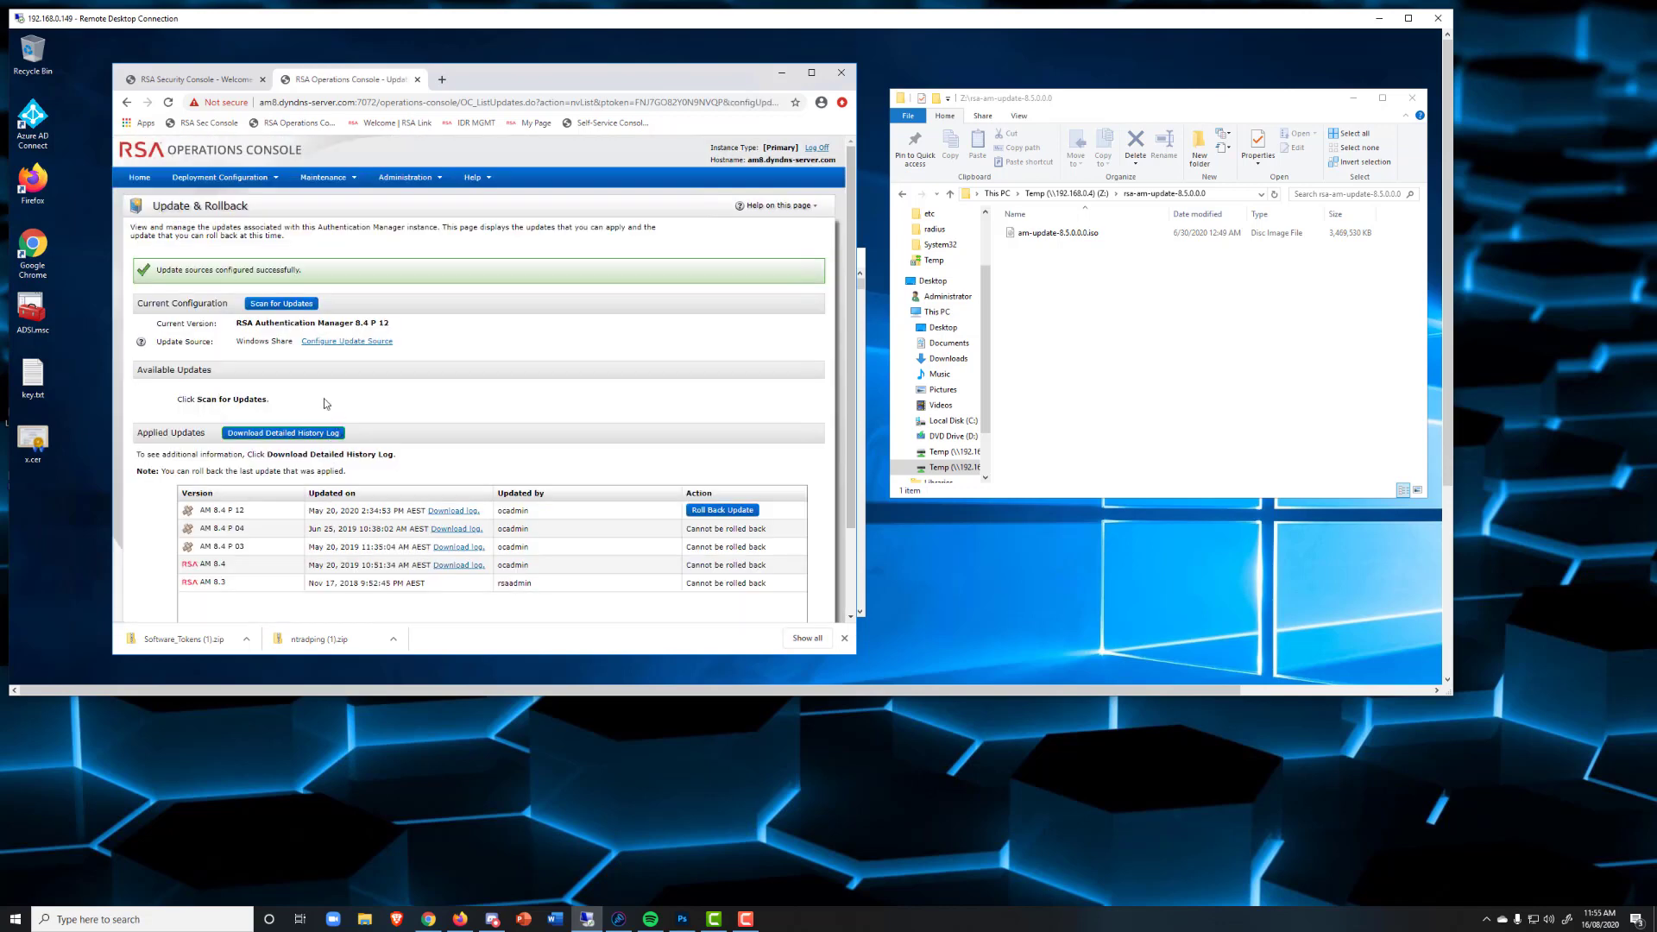
{"action": "left_click", "coordinate": [283, 306]}
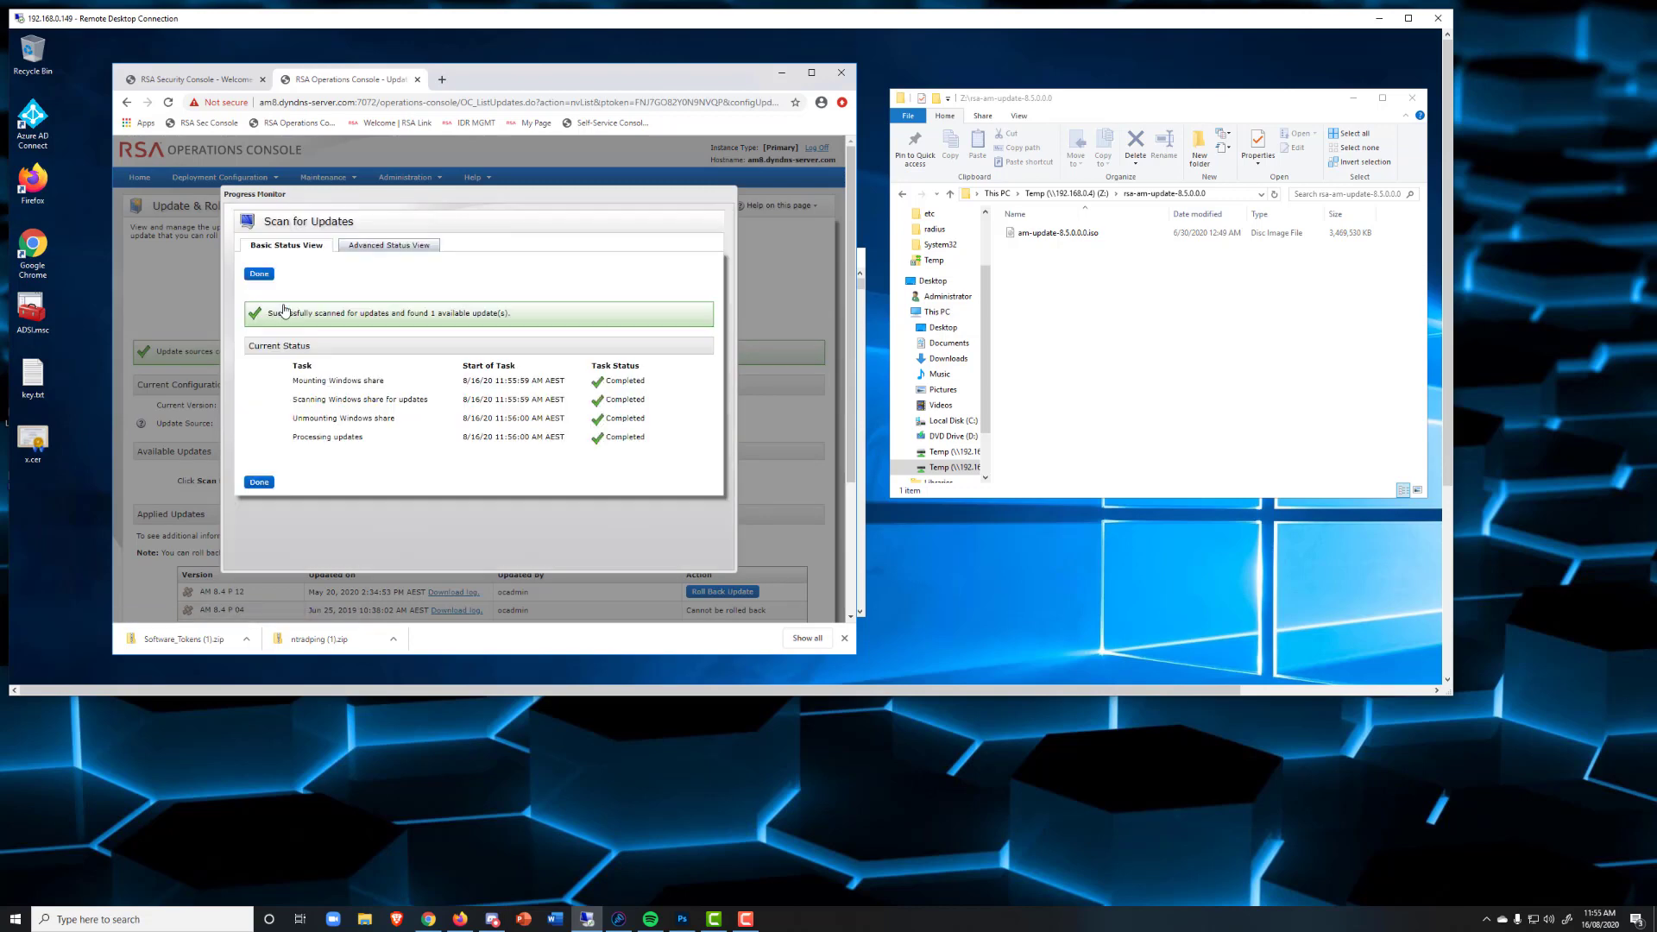
{"action": "left_click", "coordinate": [259, 483]}
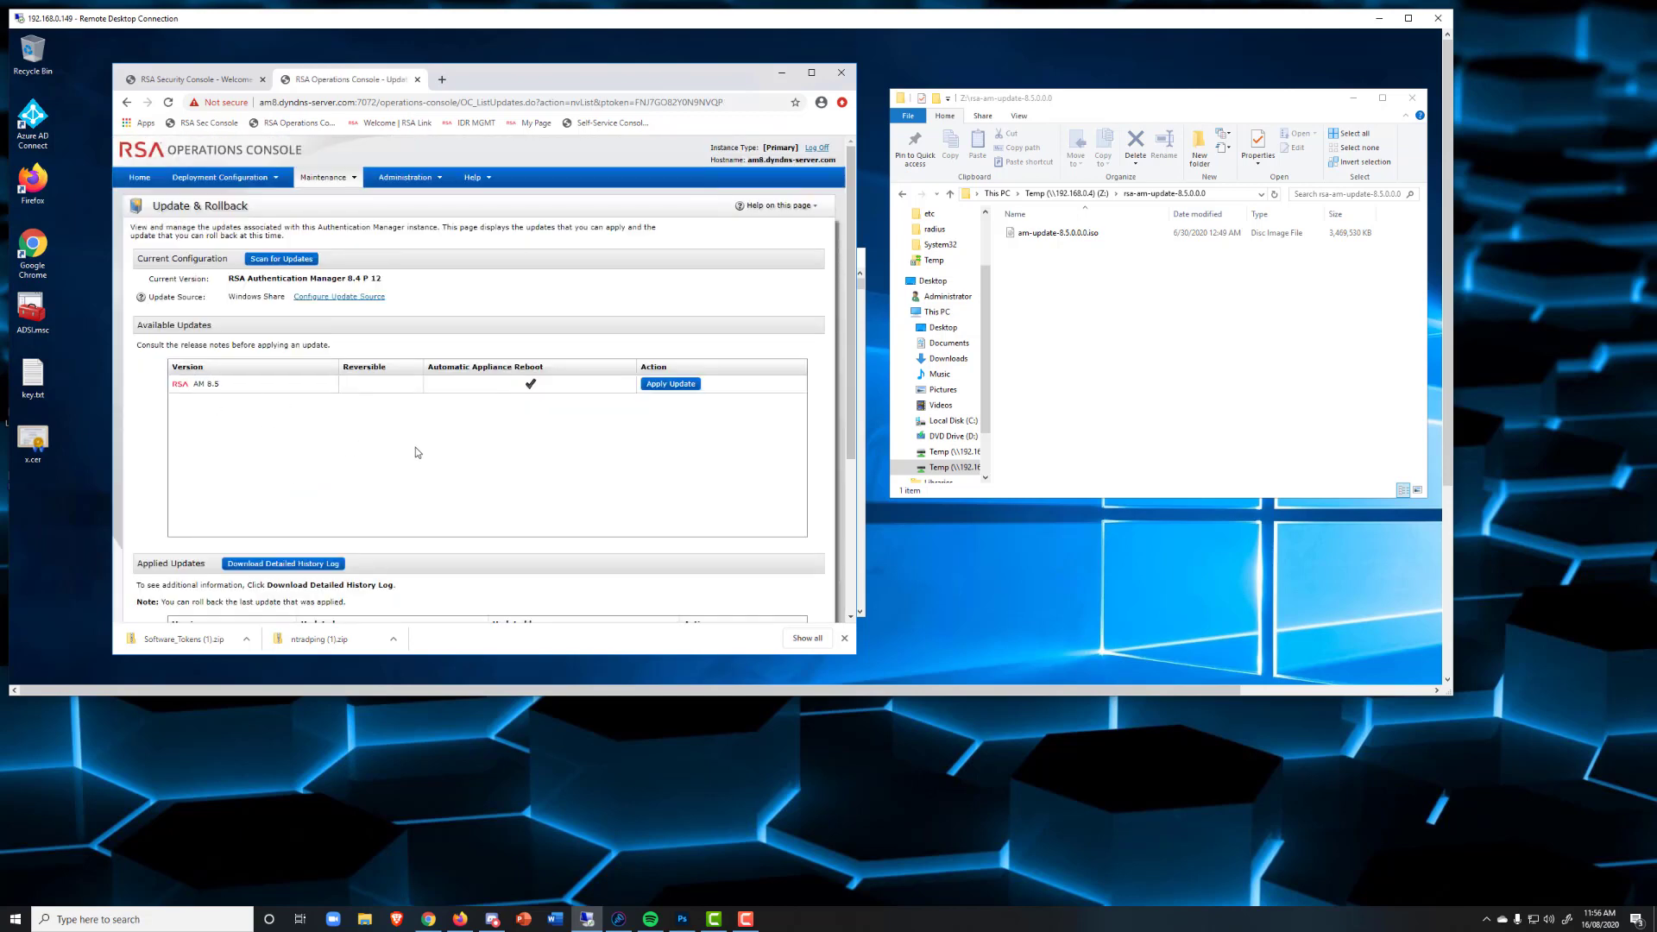
Apply the AM 8.5 update, confirming with the OS account password.
{"action": "left_click", "coordinate": [692, 388]}
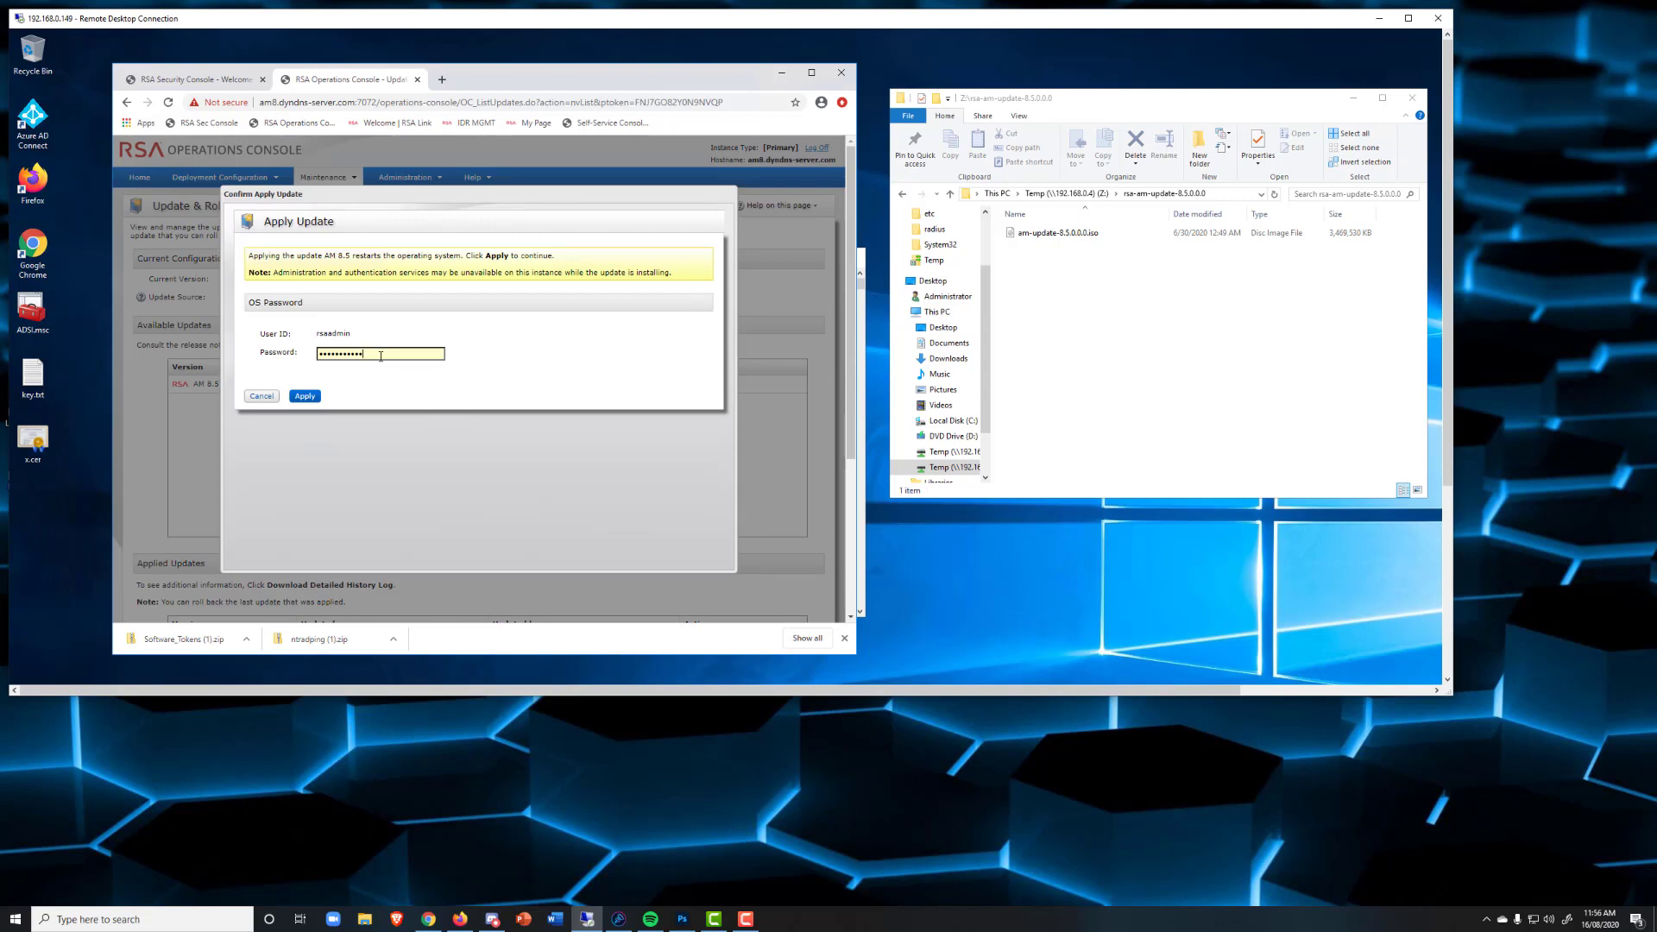
{"action": "left_click", "coordinate": [304, 396]}
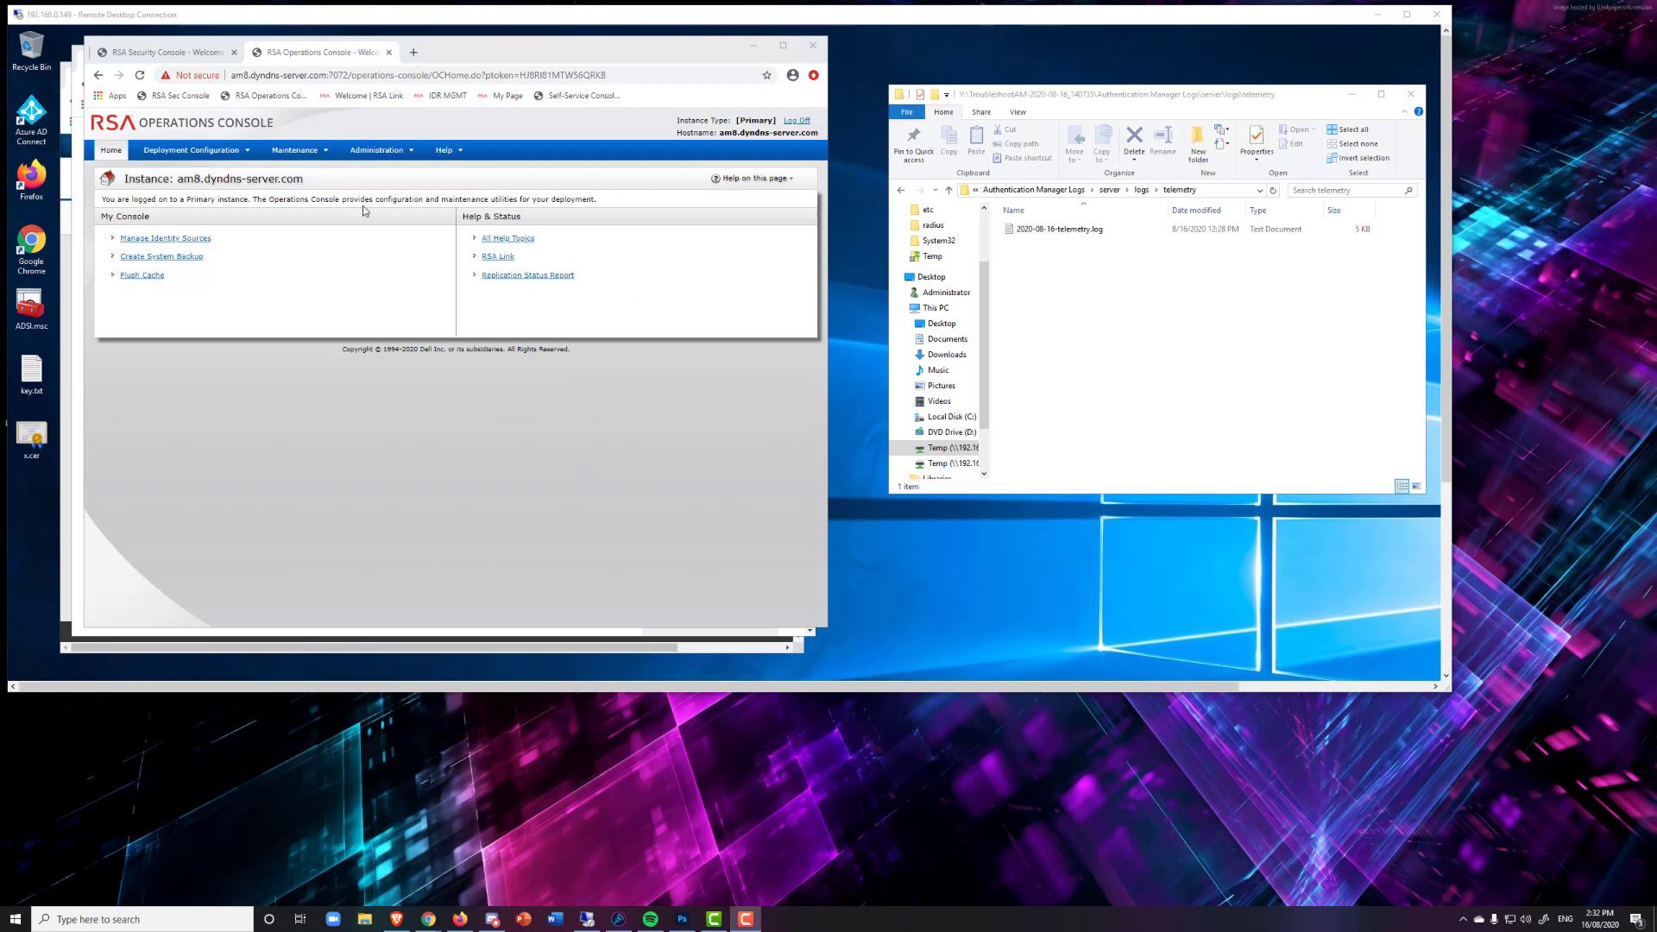
Check Maintenance > Update & Rollback to confirm Authentication Manager 8.5 is the current version.
{"action": "left_click", "coordinate": [325, 152]}
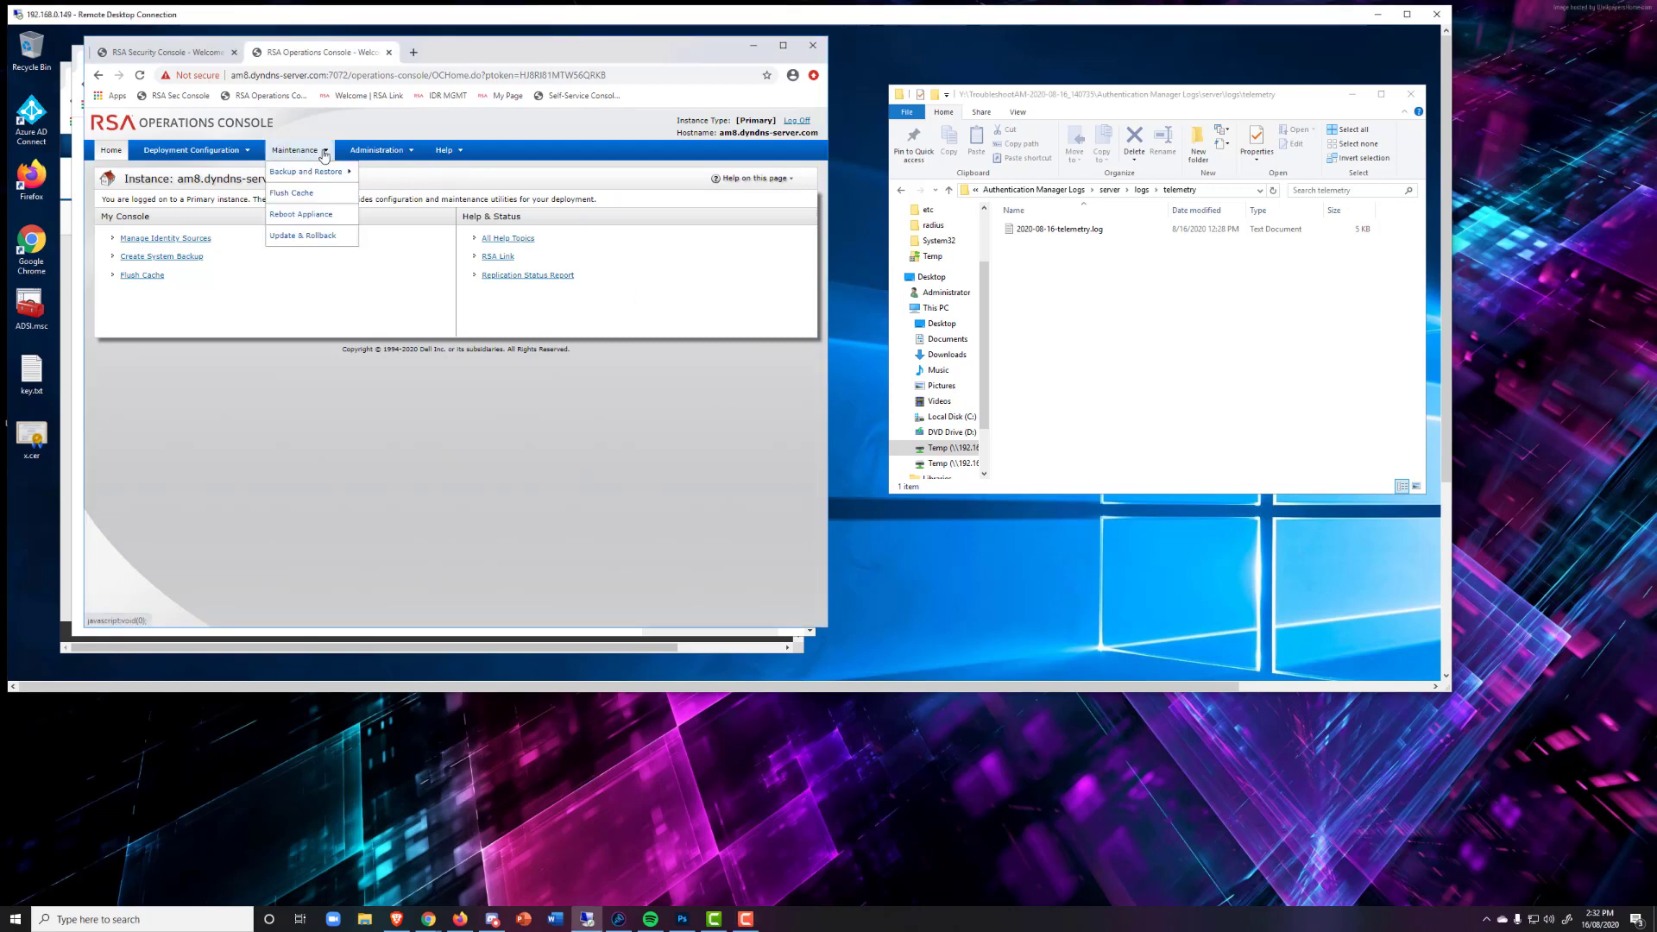
{"action": "left_click", "coordinate": [299, 237]}
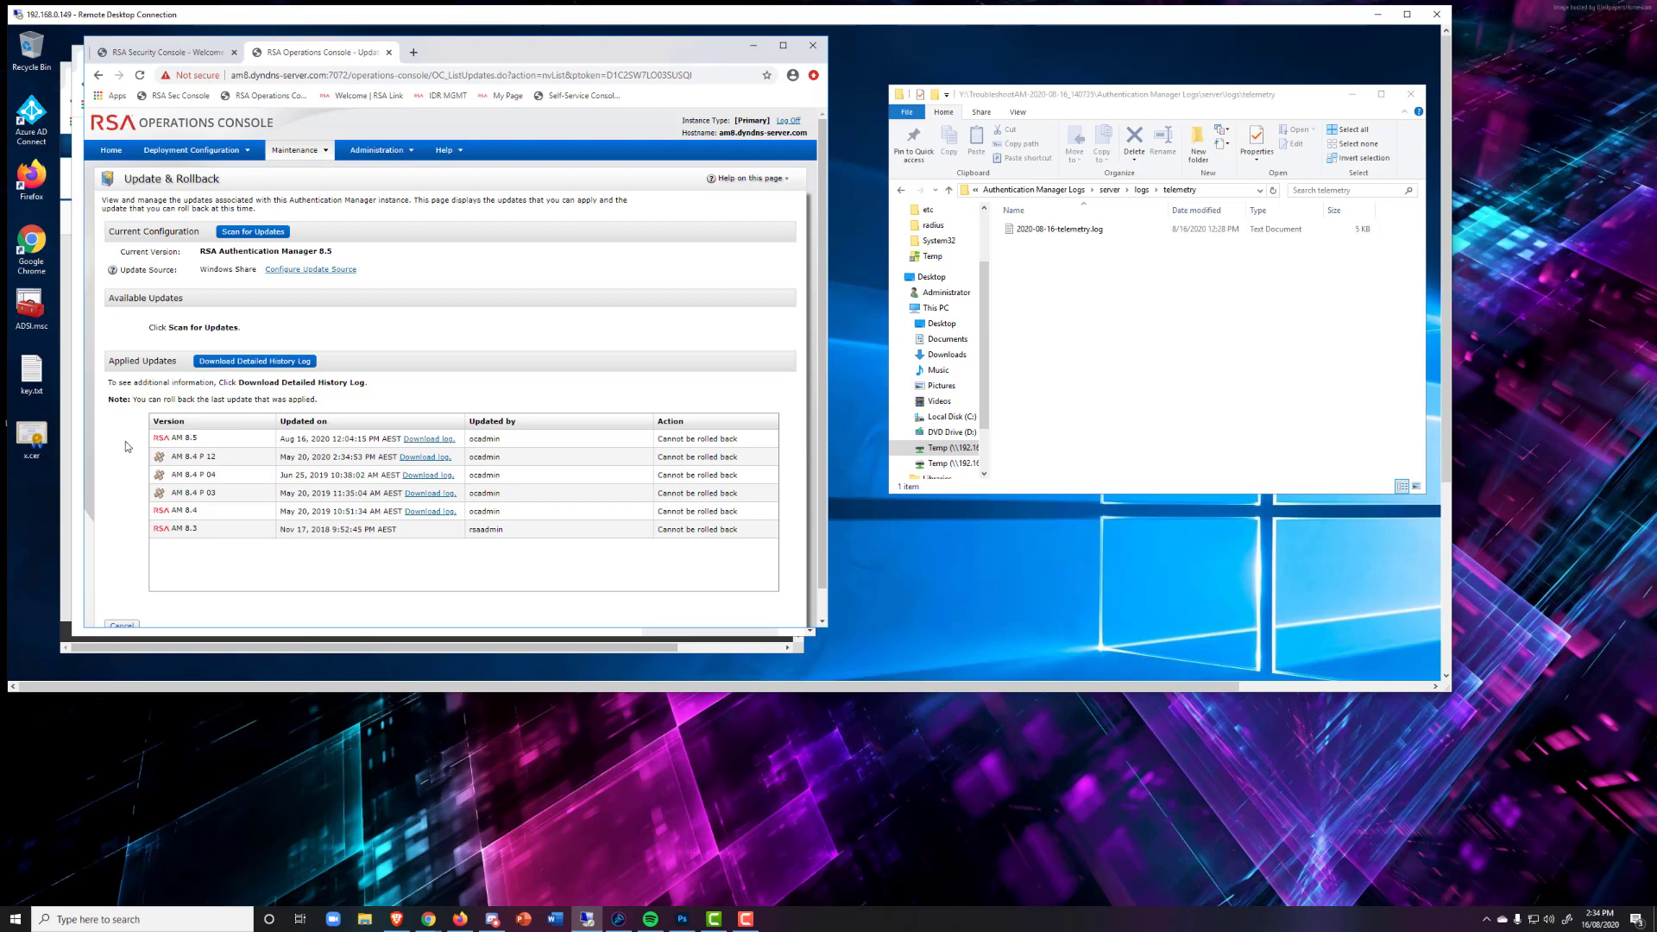
Open the Authentication Manager 8.5 Release Notes from the RSA Link documentation window.
{"action": "left_click", "coordinate": [76, 446]}
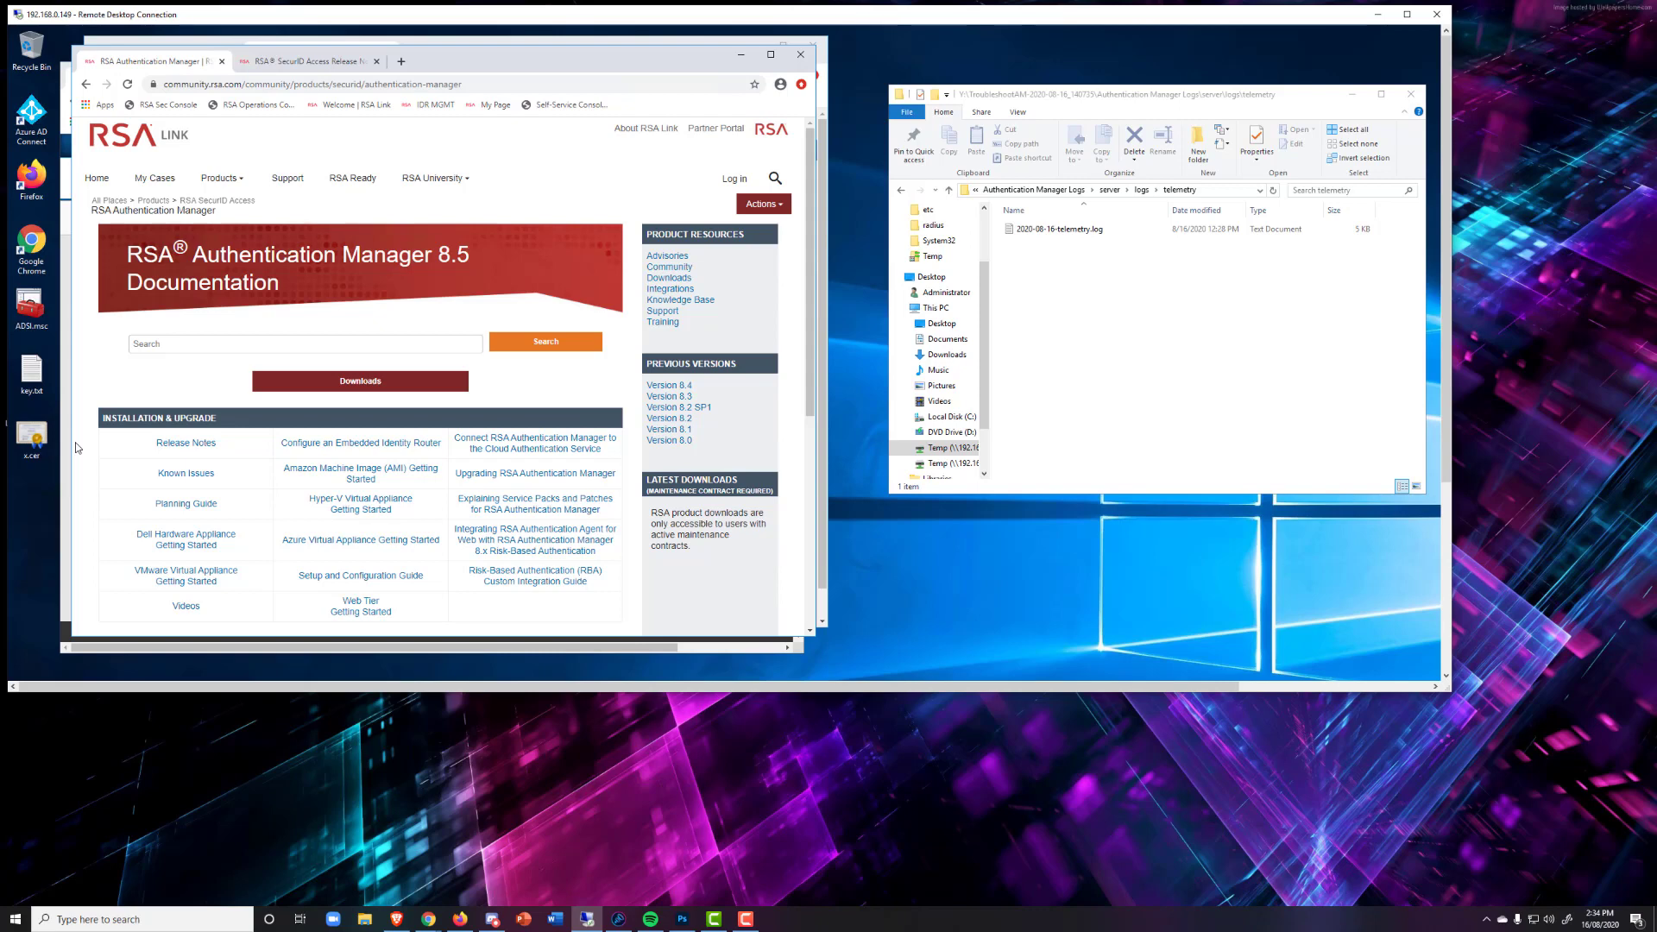
{"action": "left_click", "coordinate": [183, 445]}
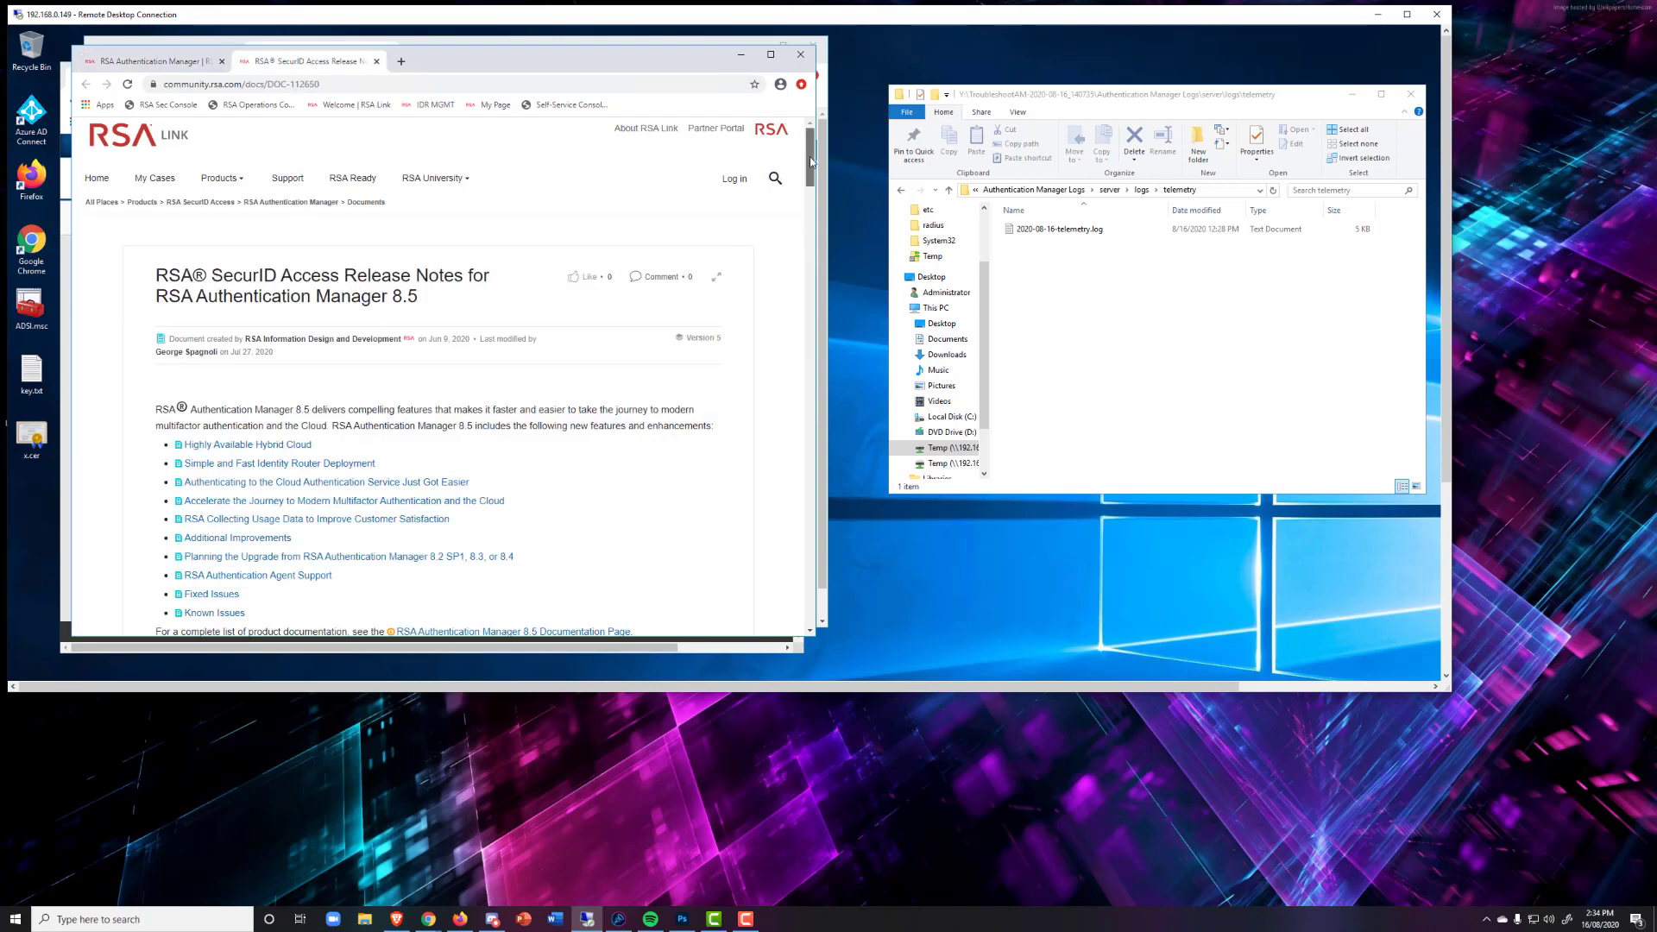
{"action": "left_click_drag", "start_coordinate": [812, 162], "coordinate": [817, 179]}
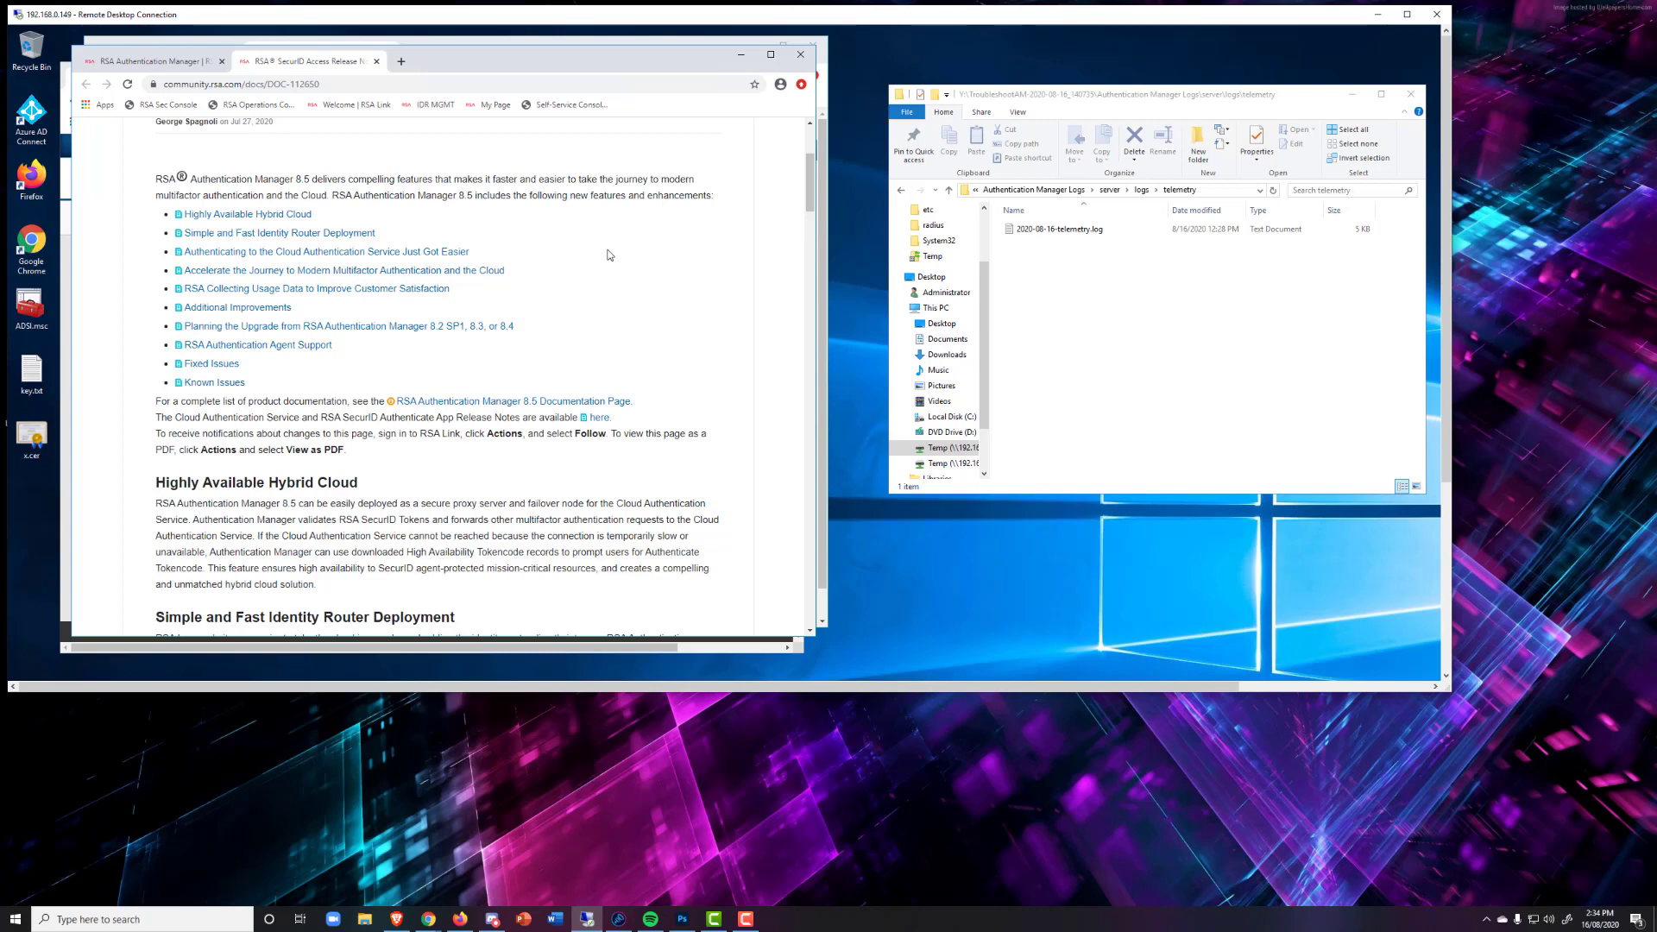
Read through the 8.5 release notes, then return to the RSA Security Console tab.
{"action": "scroll", "coordinate": [609, 255], "scroll_direction": "down", "scroll_amount": 3}
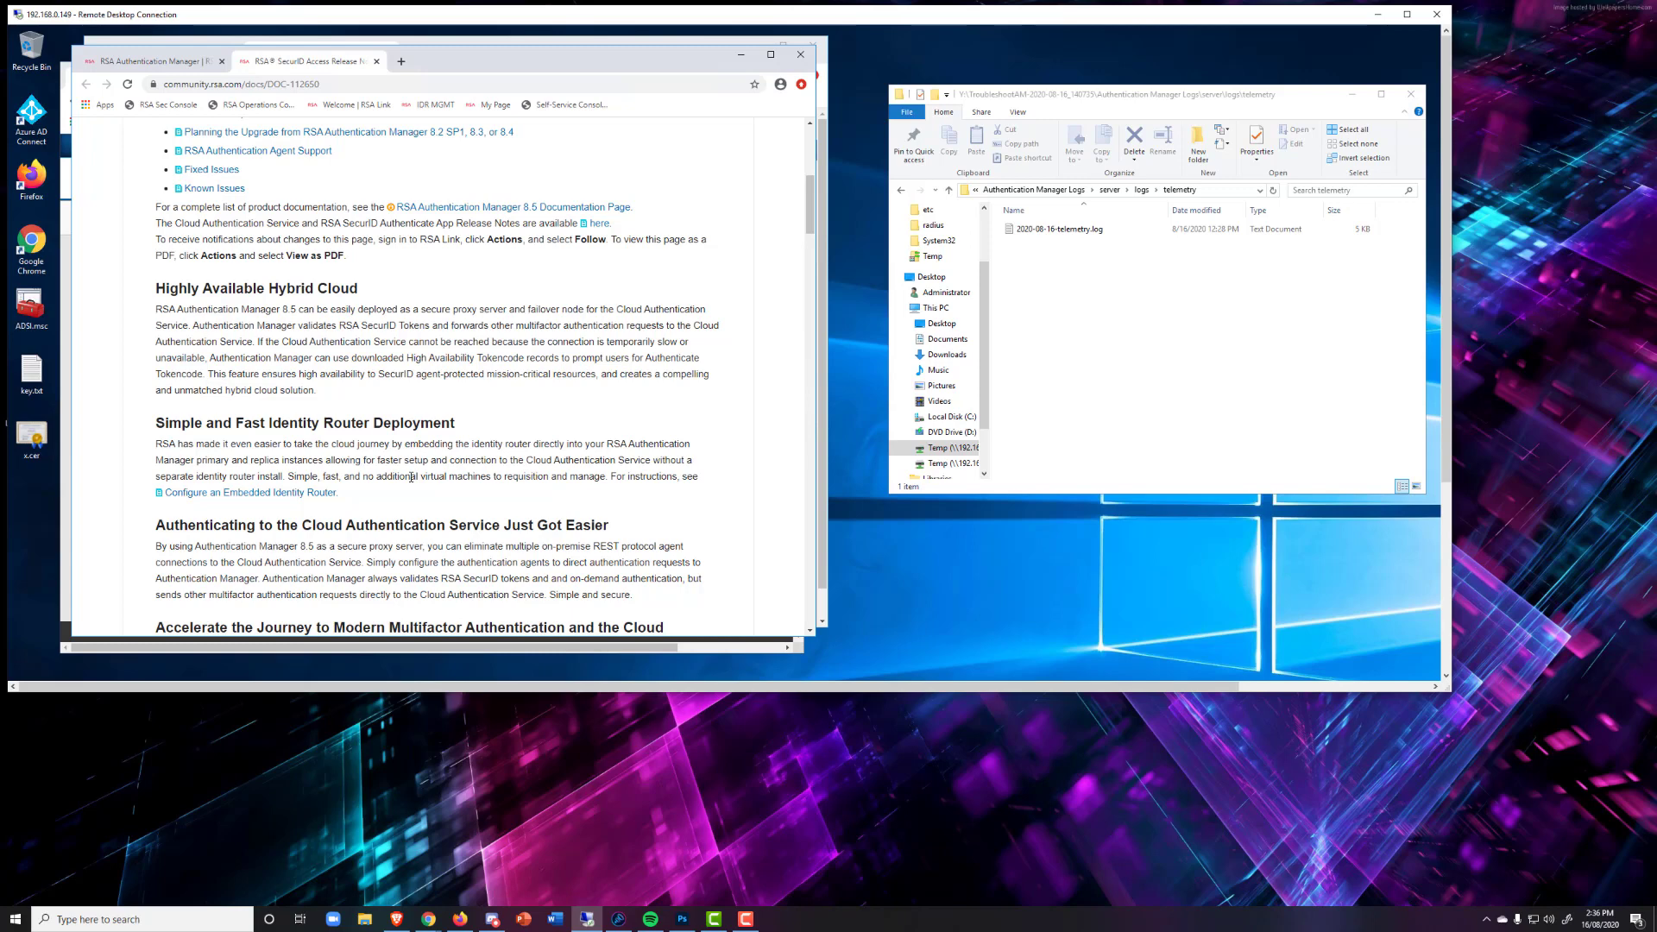
{"action": "scroll", "coordinate": [345, 518], "scroll_direction": "up", "scroll_amount": 3}
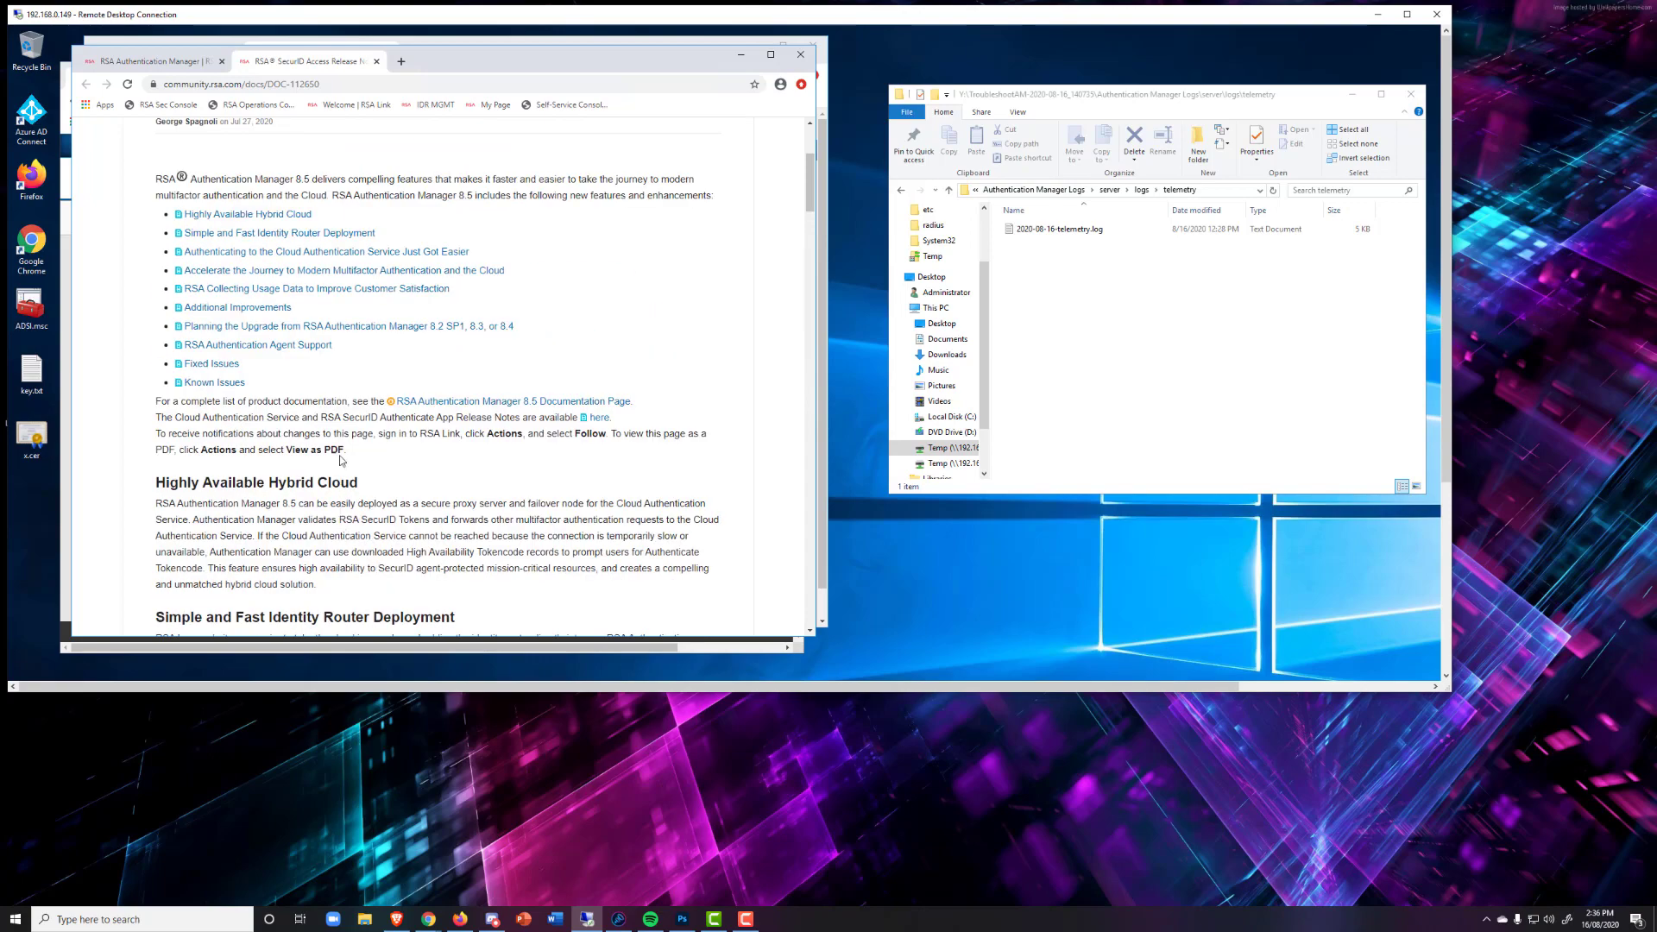
{"action": "left_click", "coordinate": [267, 43]}
{"action": "left_click", "coordinate": [181, 54]}
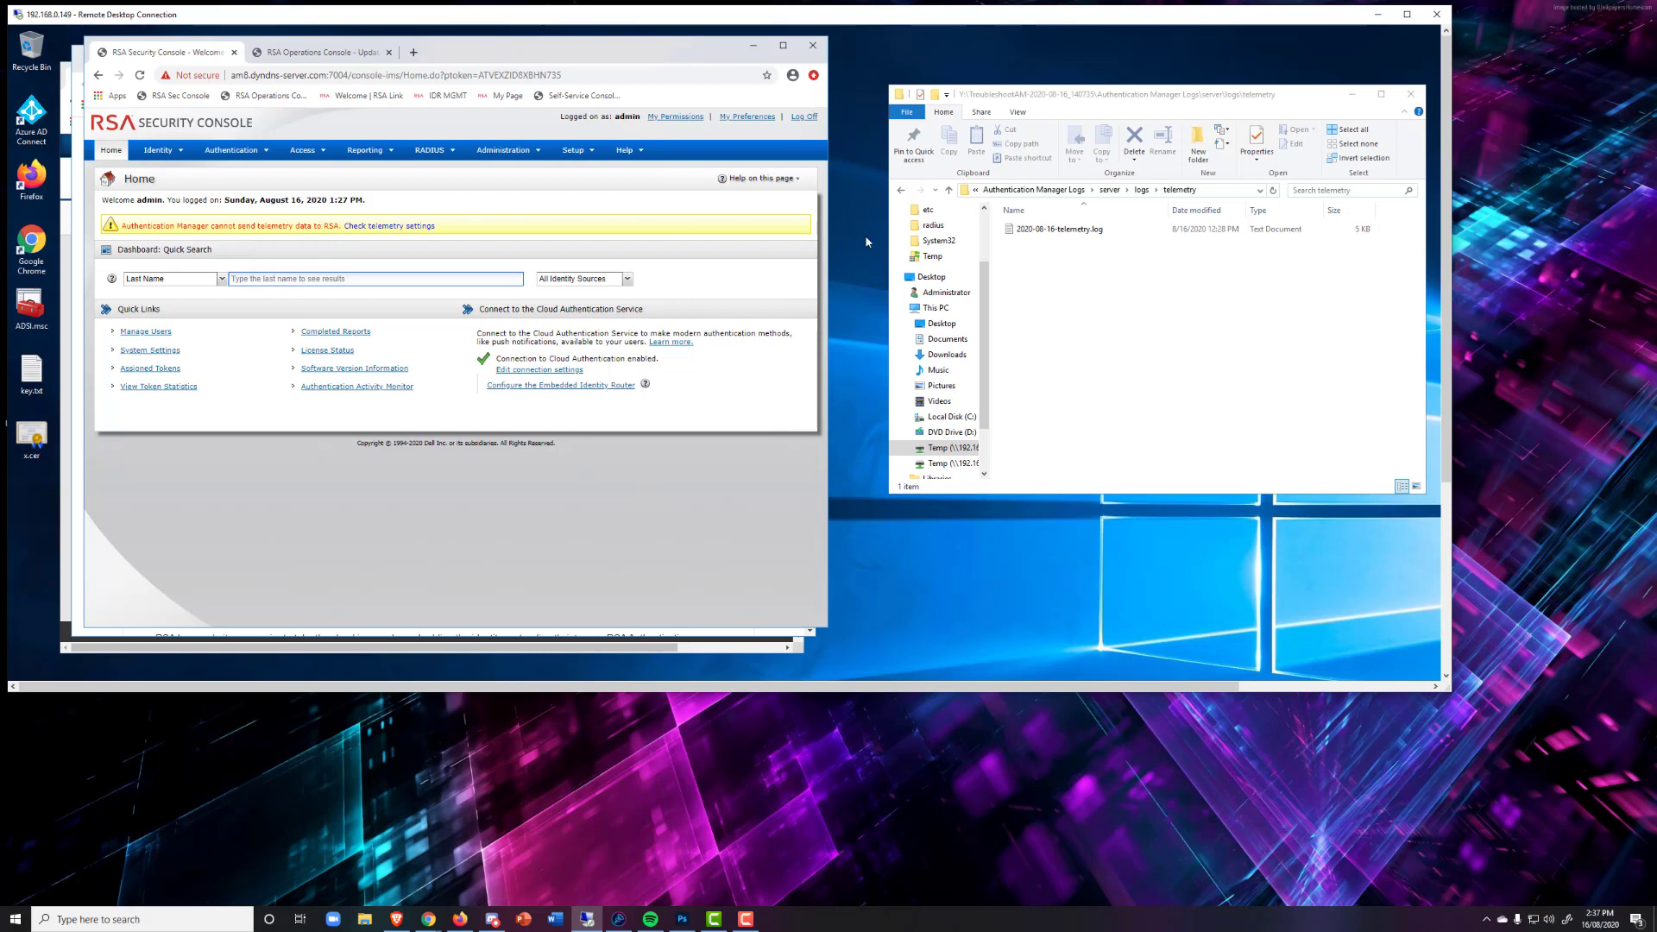
Browse to Authentication Manager Logs\server\logs\telemetry and open 2020-08-16-telemetry.log.
{"action": "left_click", "coordinate": [1013, 191]}
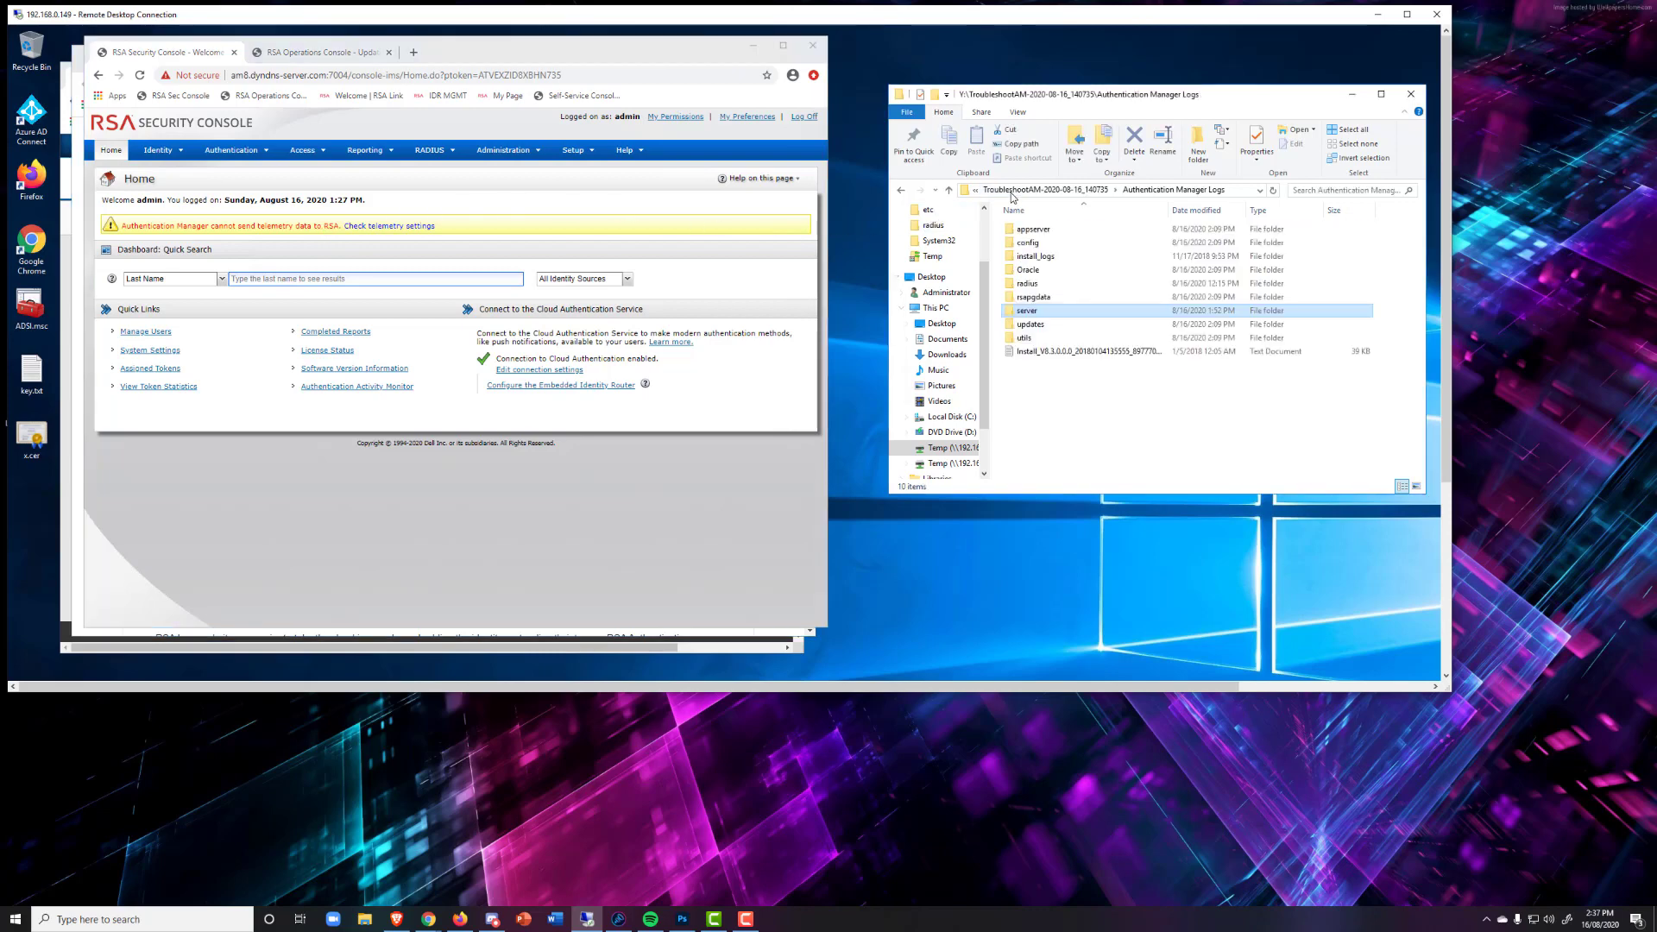
{"action": "left_click", "coordinate": [1081, 192]}
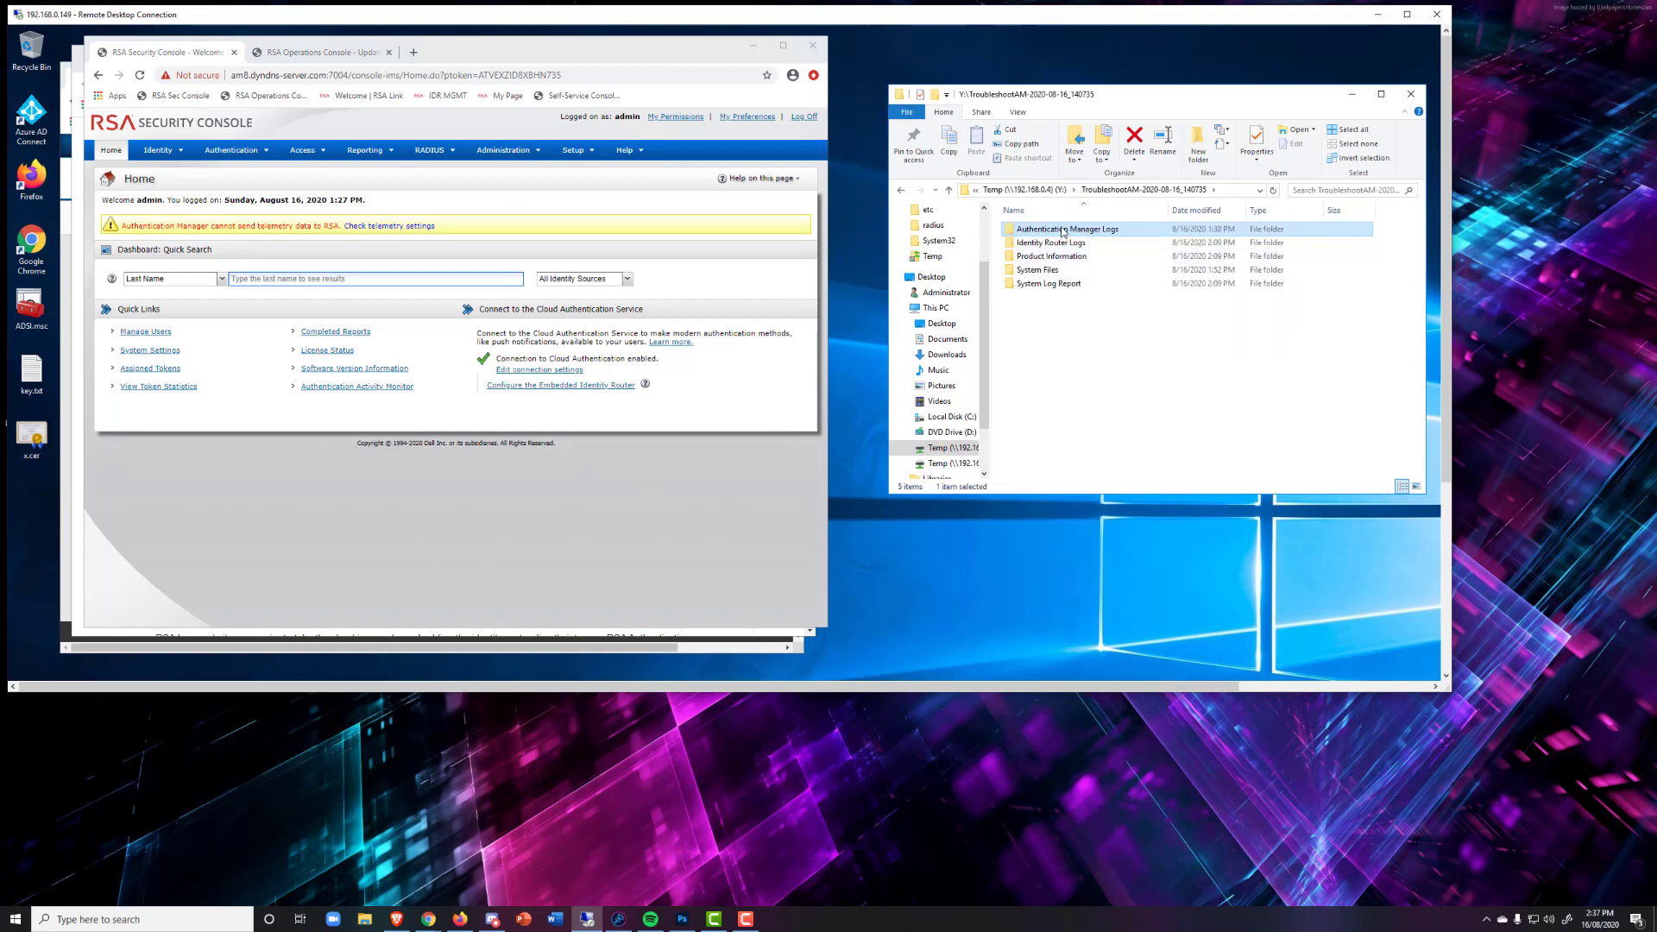
{"action": "double_click", "coordinate": [1062, 230]}
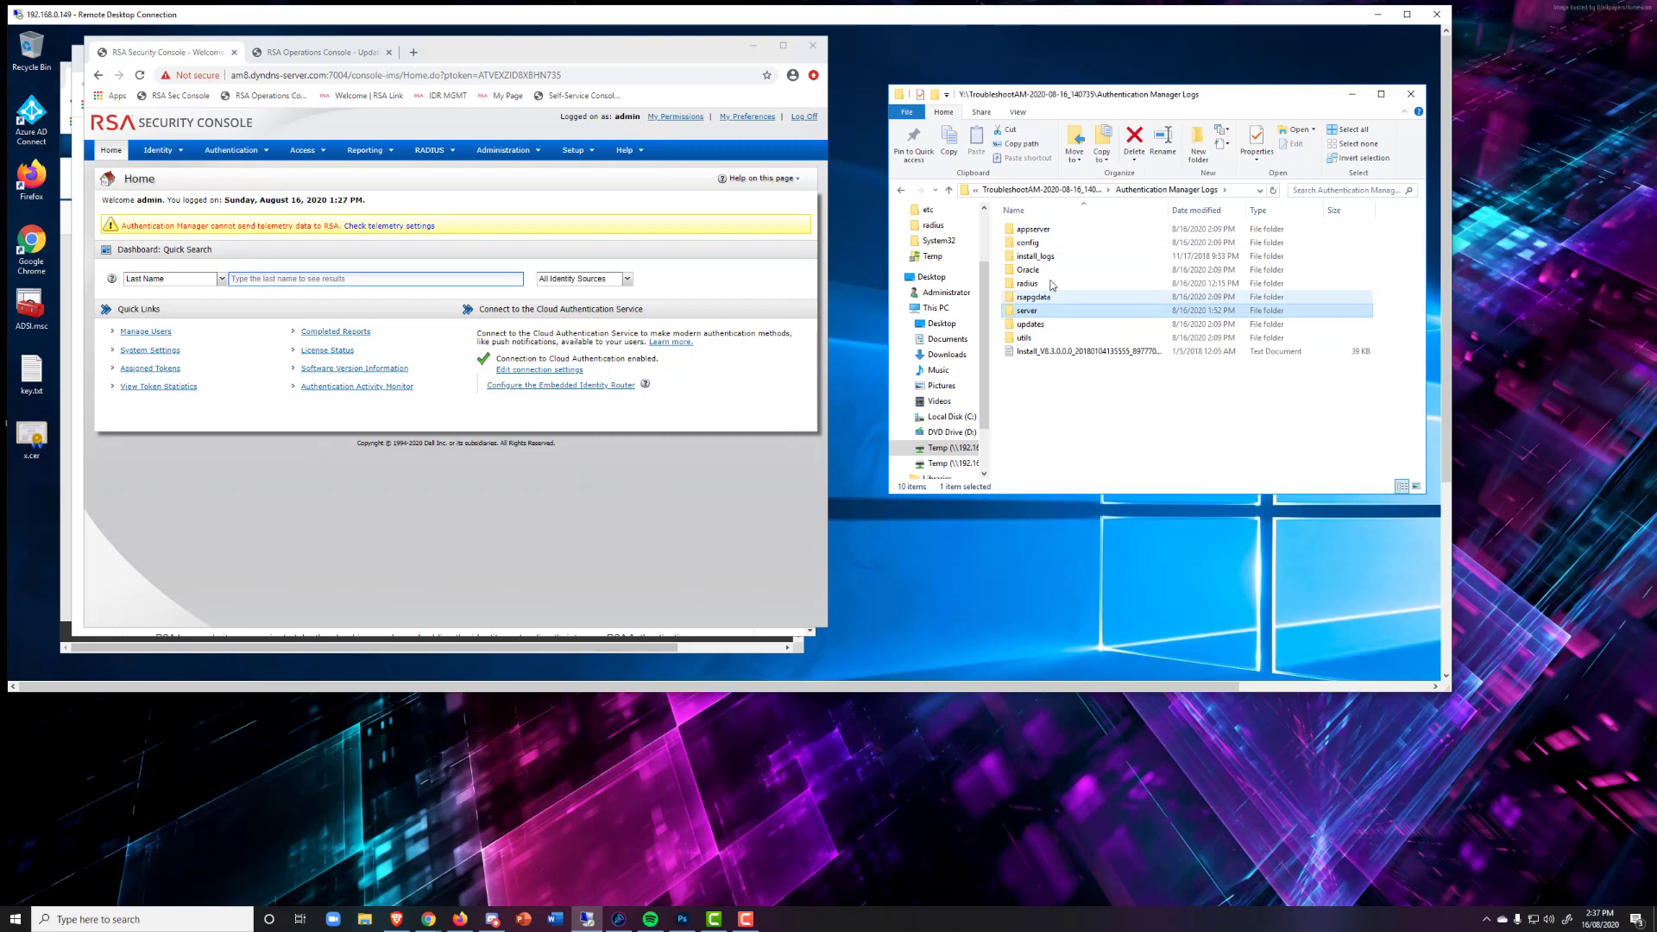
{"action": "double_click", "coordinate": [1027, 310]}
{"action": "double_click", "coordinate": [1037, 231]}
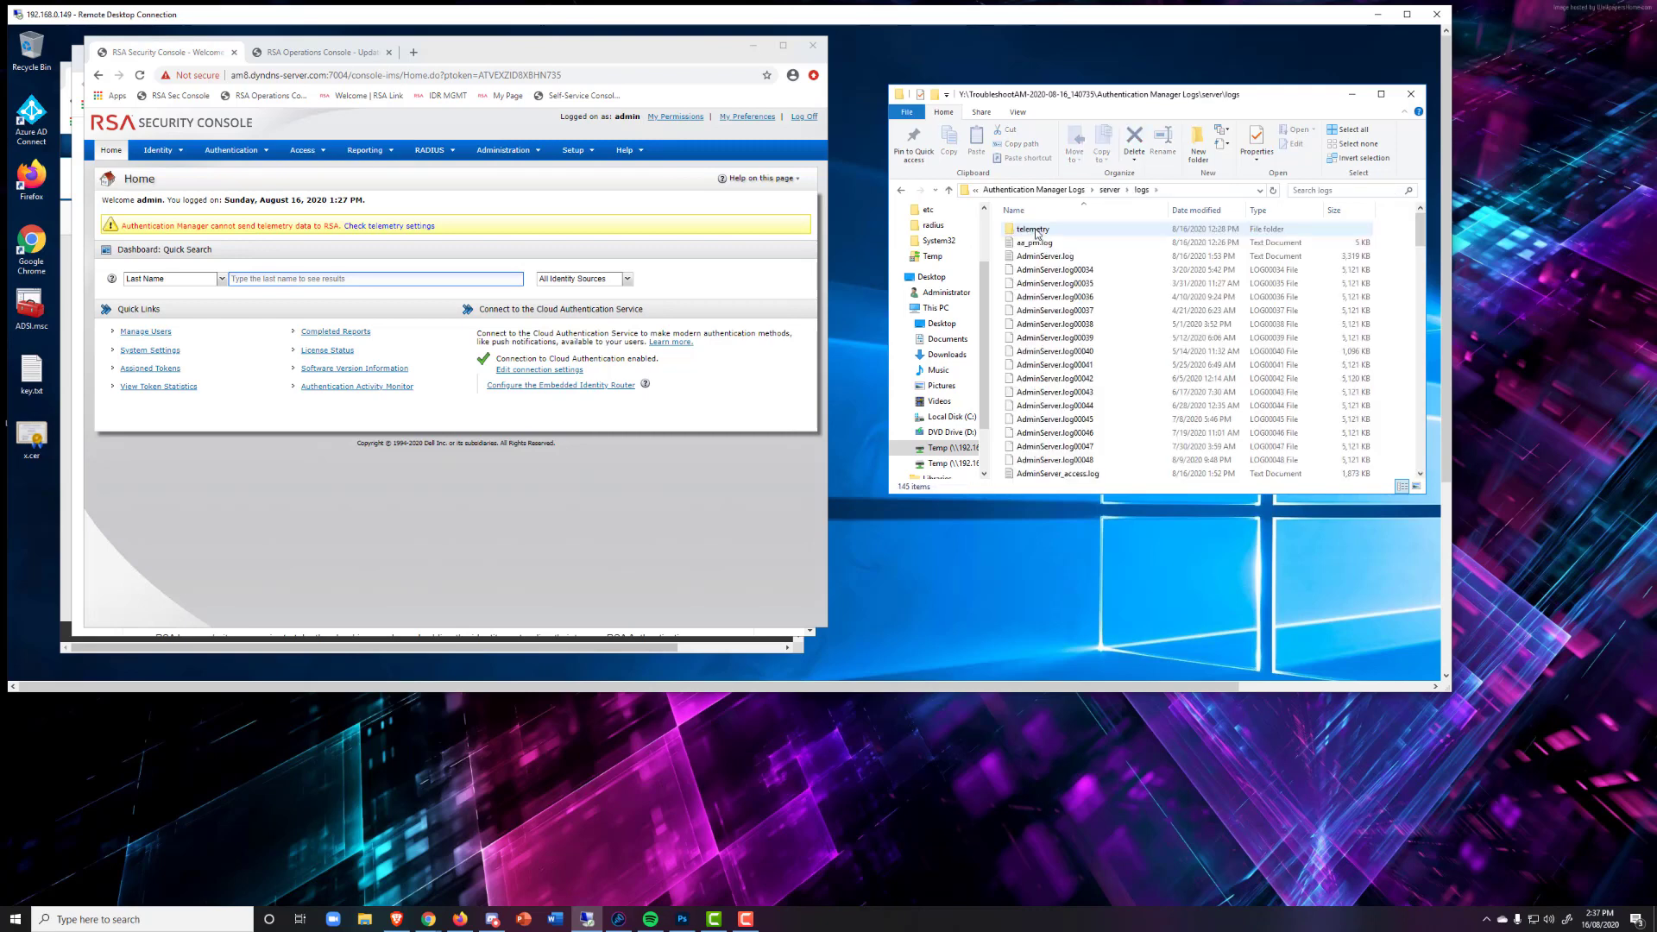
{"action": "double_click", "coordinate": [1036, 230]}
{"action": "double_click", "coordinate": [1046, 230]}
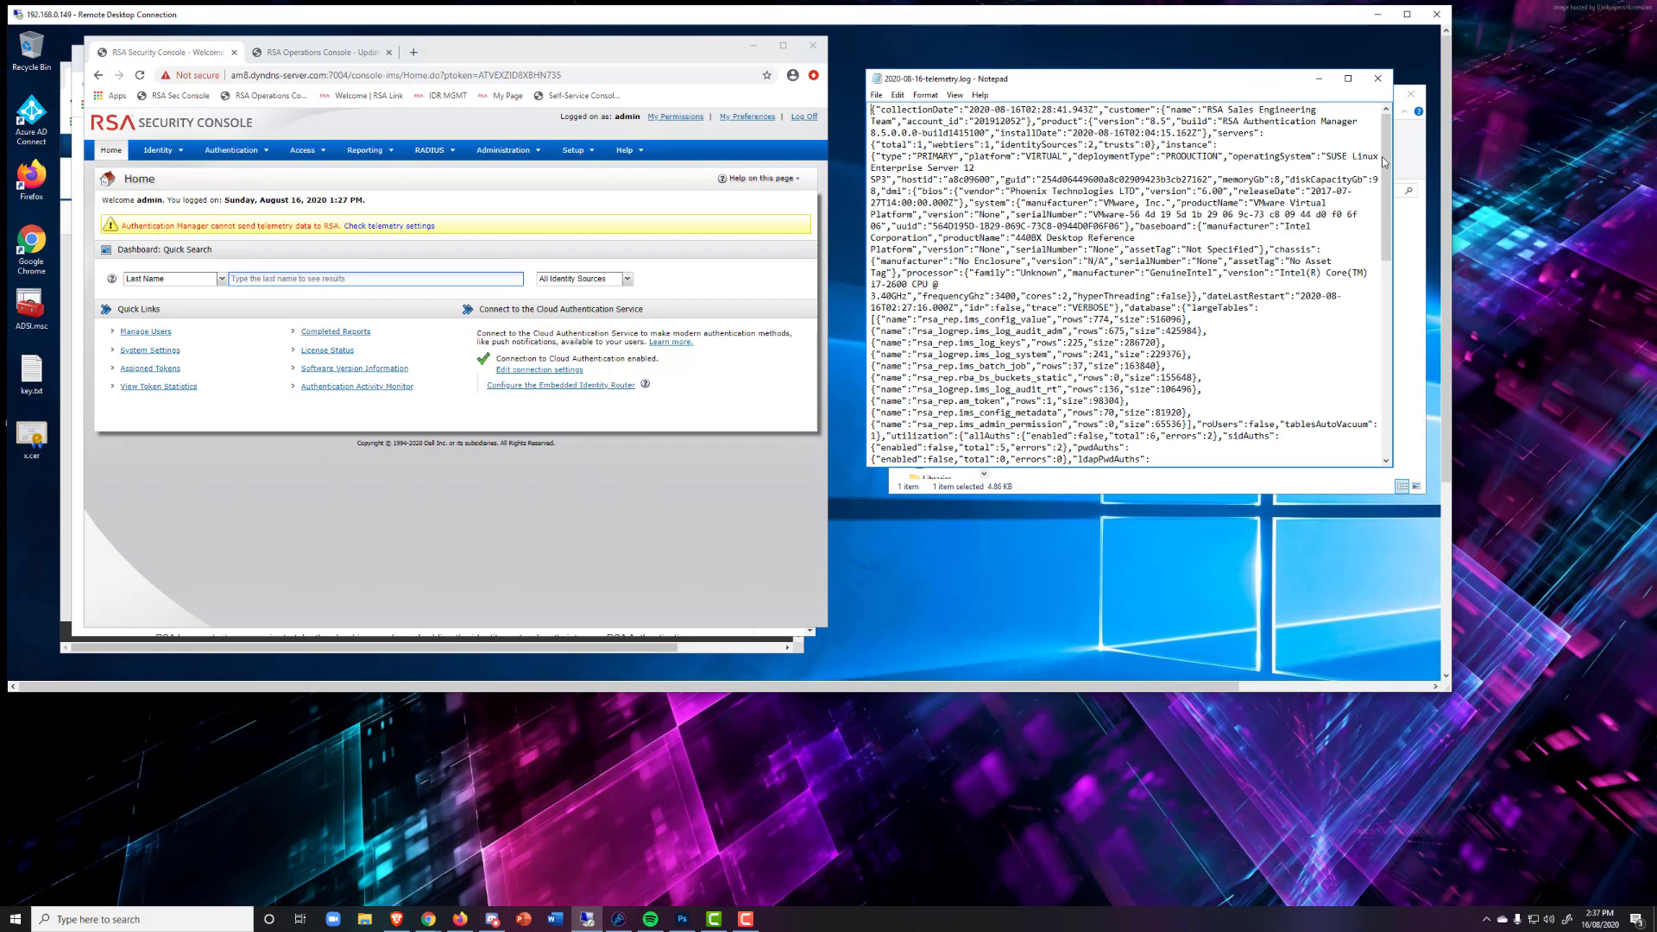
Review the telemetry JSON, highlighting the pin_plus_approve and pin_plus_biometric entries, then return to the top.
{"action": "left_click_drag", "start_coordinate": [1384, 156], "coordinate": [1372, 316]}
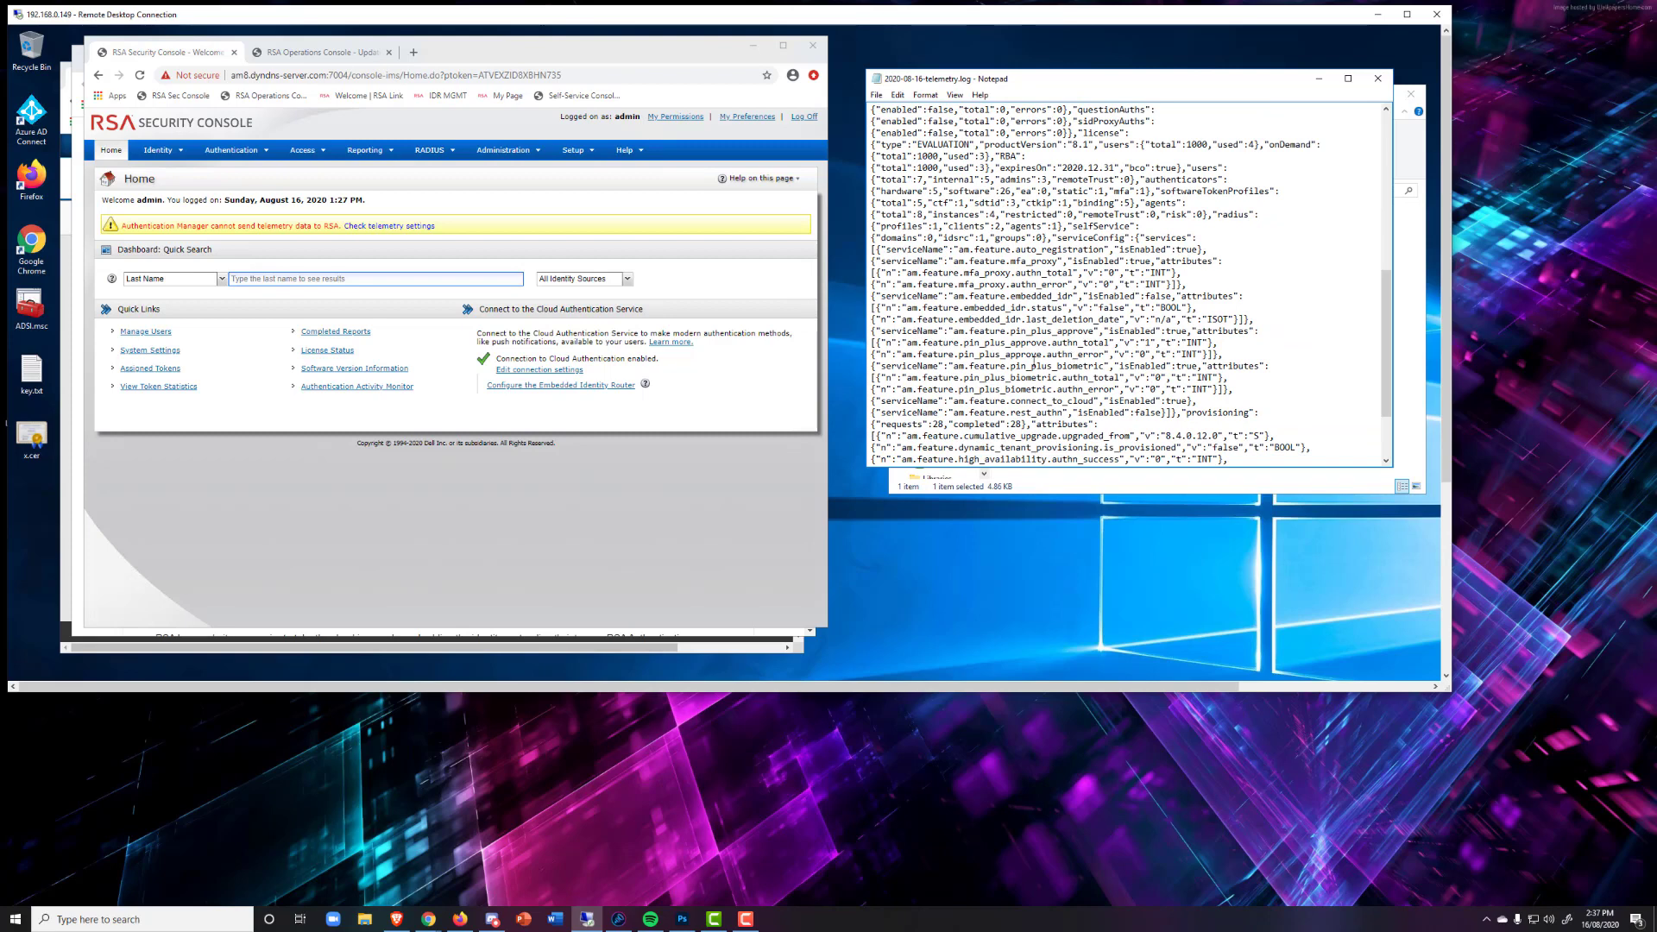
{"action": "left_click_drag", "start_coordinate": [1004, 354], "coordinate": [1111, 342]}
{"action": "left_click_drag", "start_coordinate": [1011, 378], "coordinate": [1111, 368]}
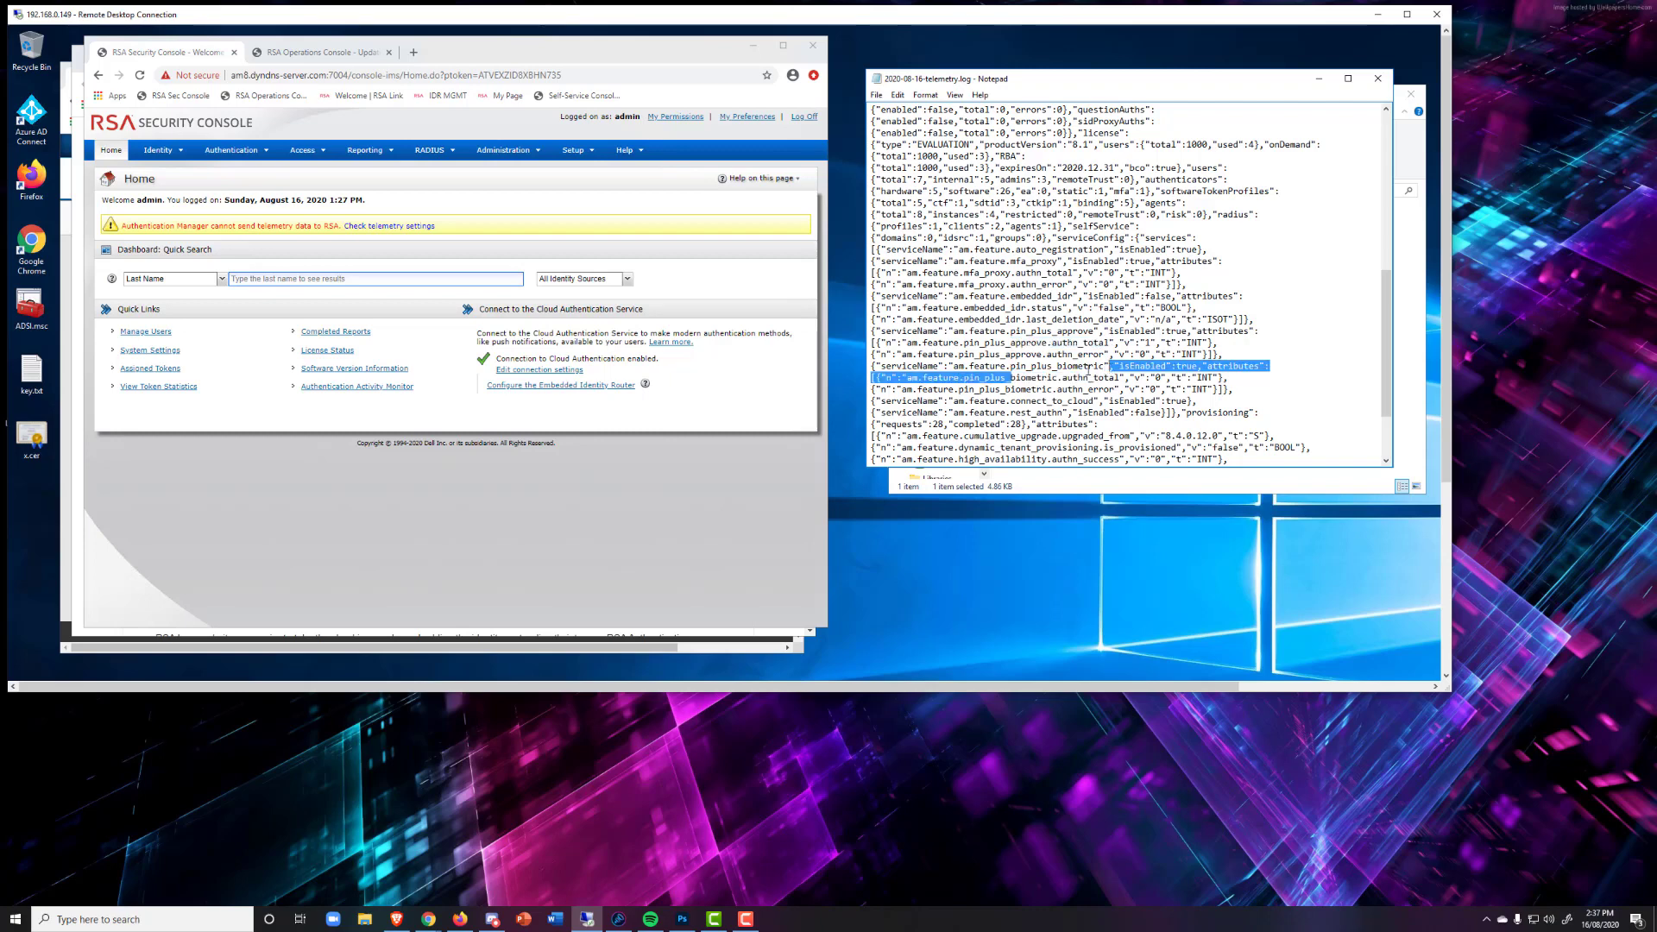
{"action": "left_click", "coordinate": [1044, 364]}
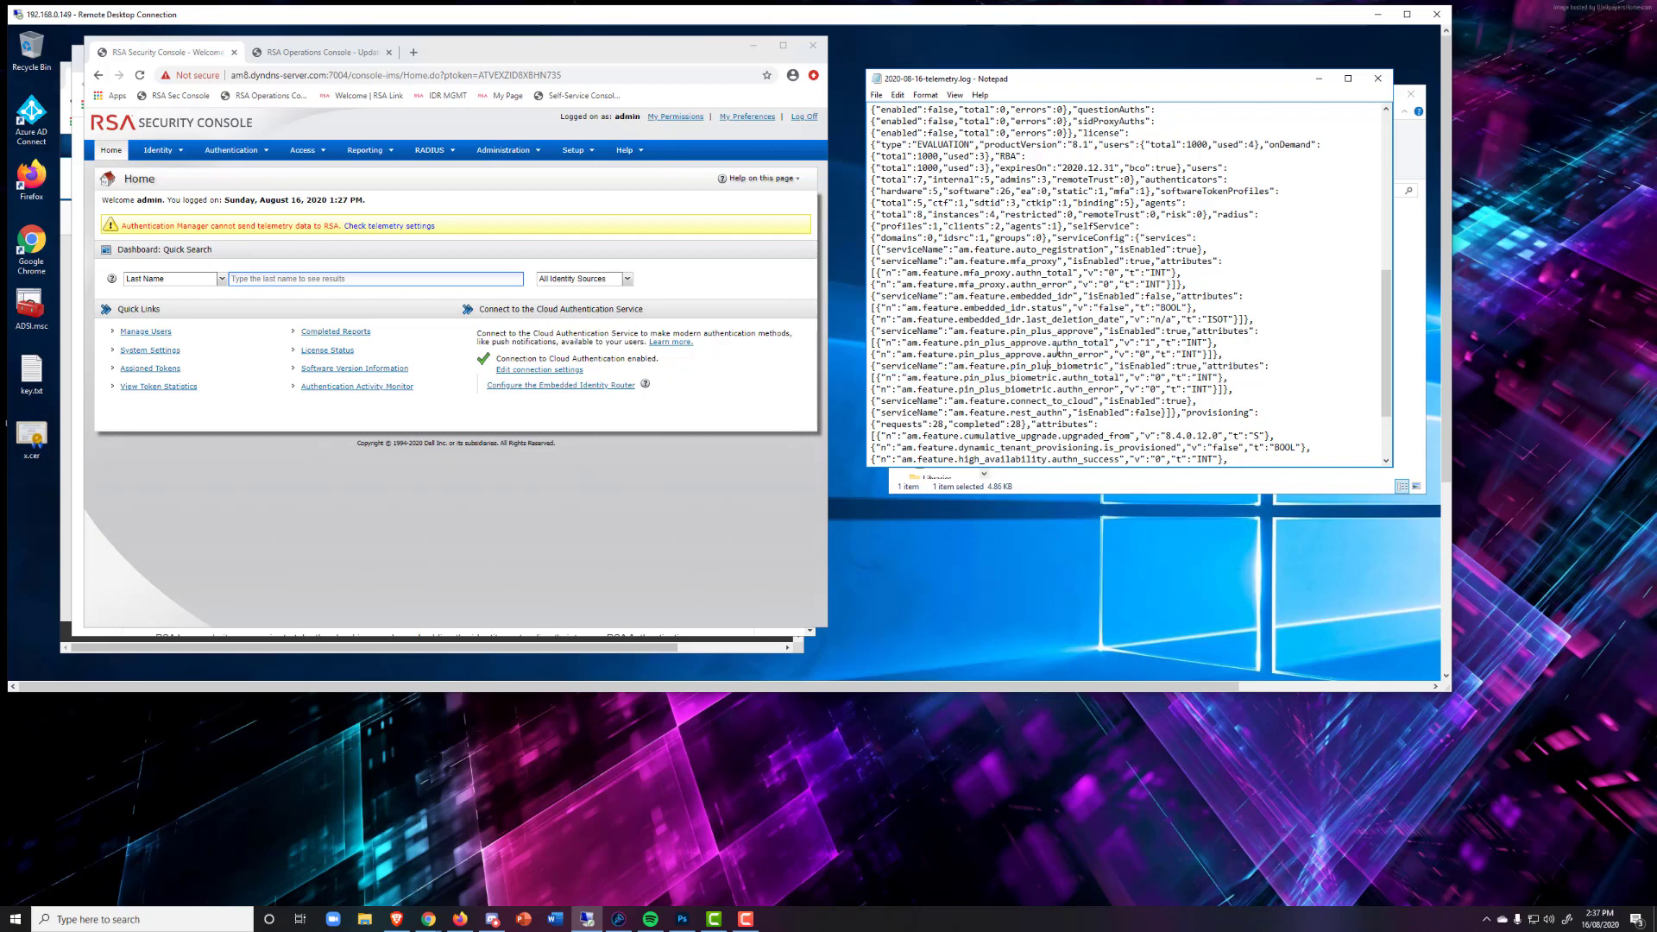
{"action": "scroll", "coordinate": [1083, 337], "scroll_direction": "down", "scroll_amount": 3}
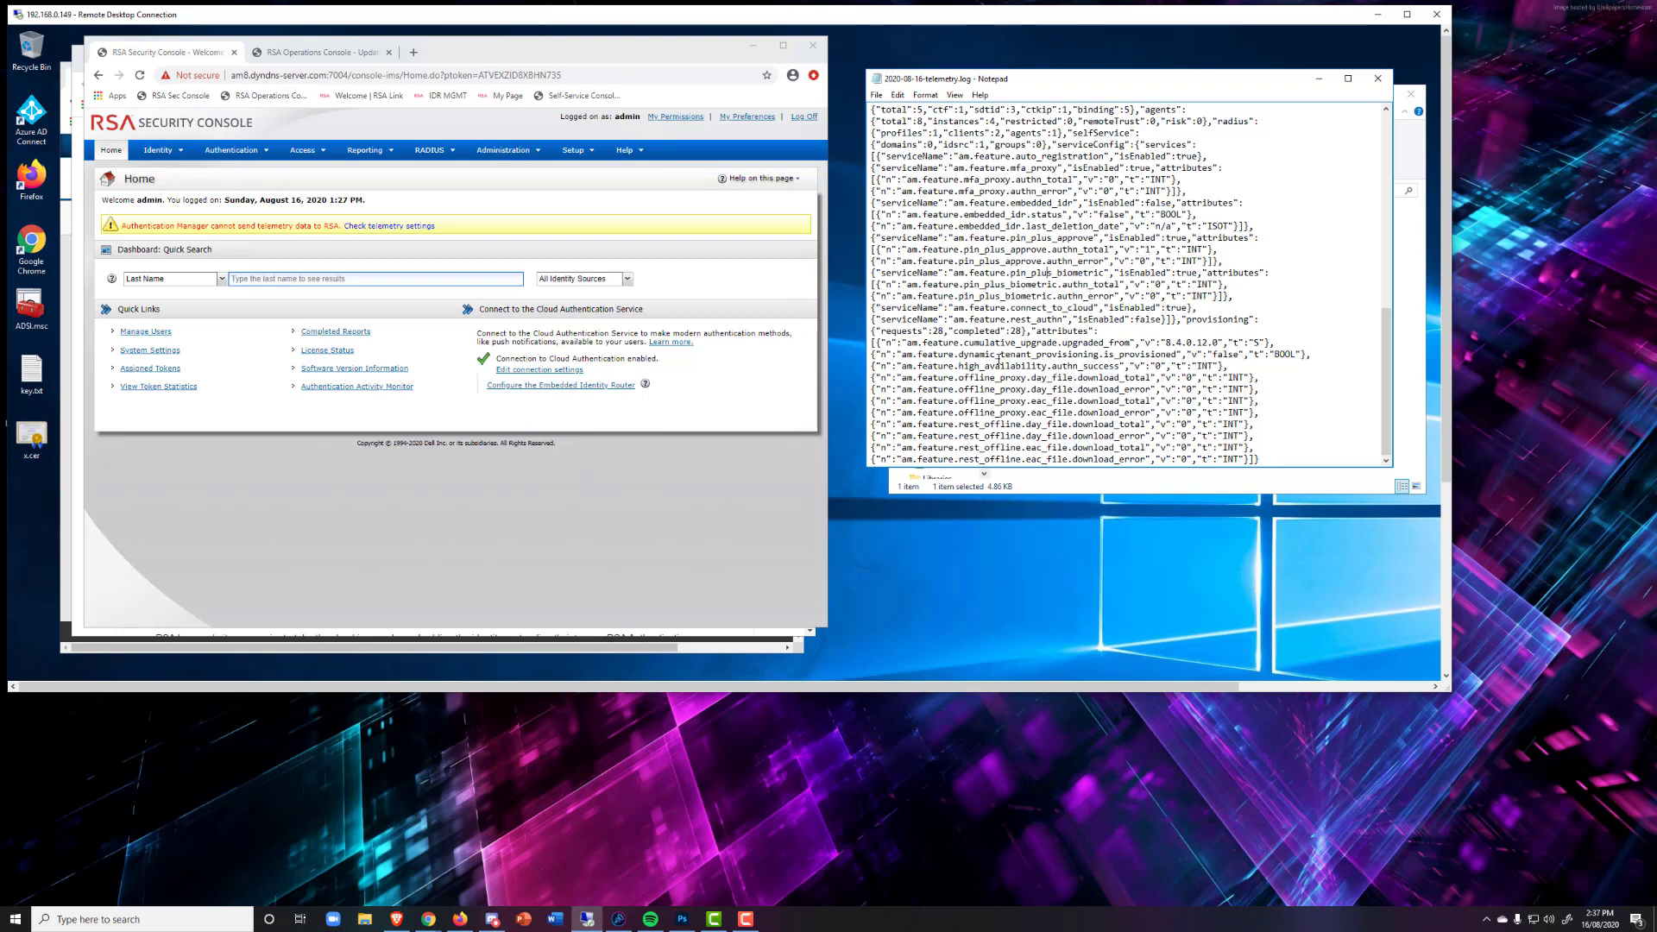
{"action": "left_click_drag", "start_coordinate": [1389, 322], "coordinate": [1341, 122]}
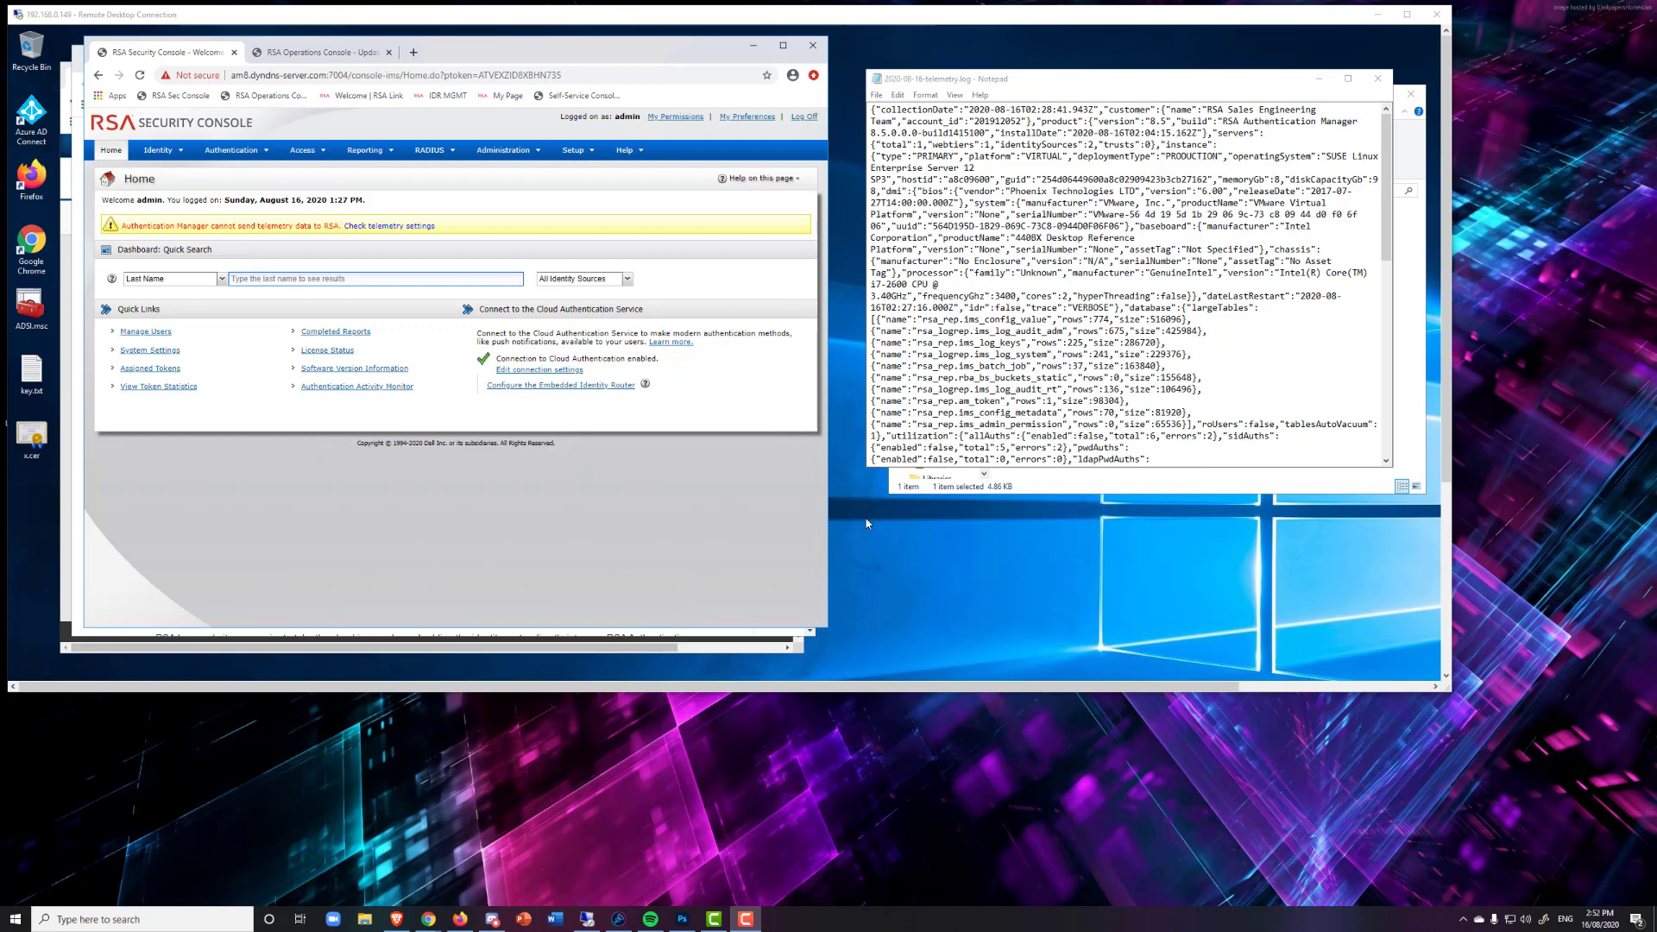
Clear Enable Telemetry in Setup > System Settings > Telemetry and apply the settings.
{"action": "left_click", "coordinate": [592, 155]}
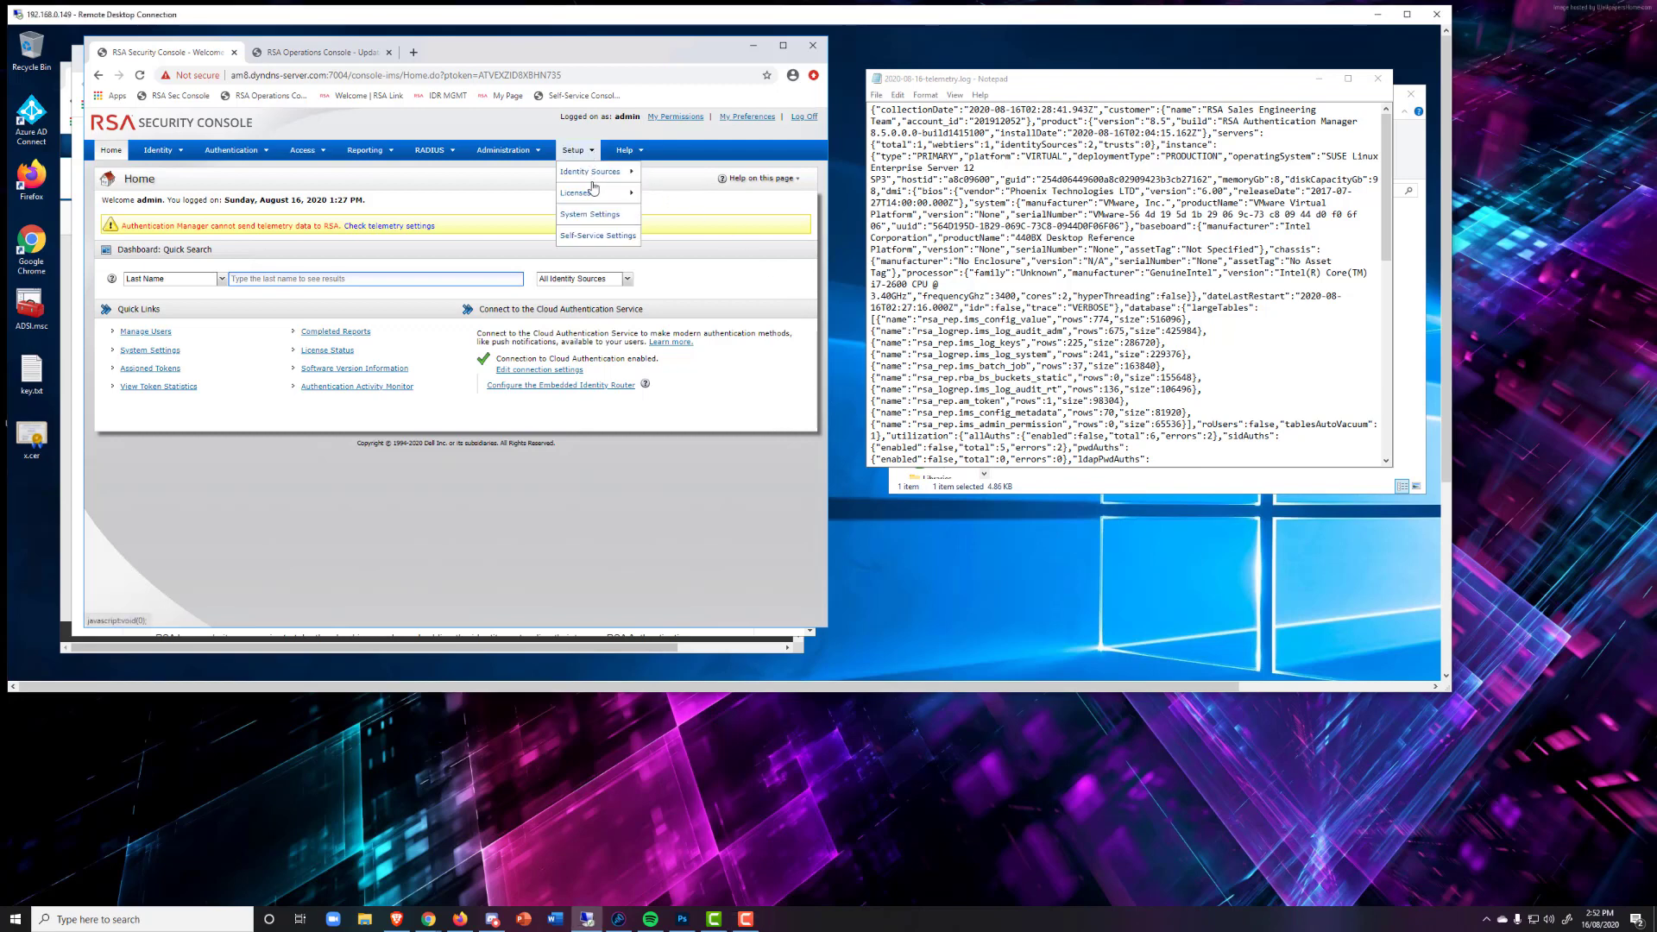
{"action": "left_click", "coordinate": [590, 214]}
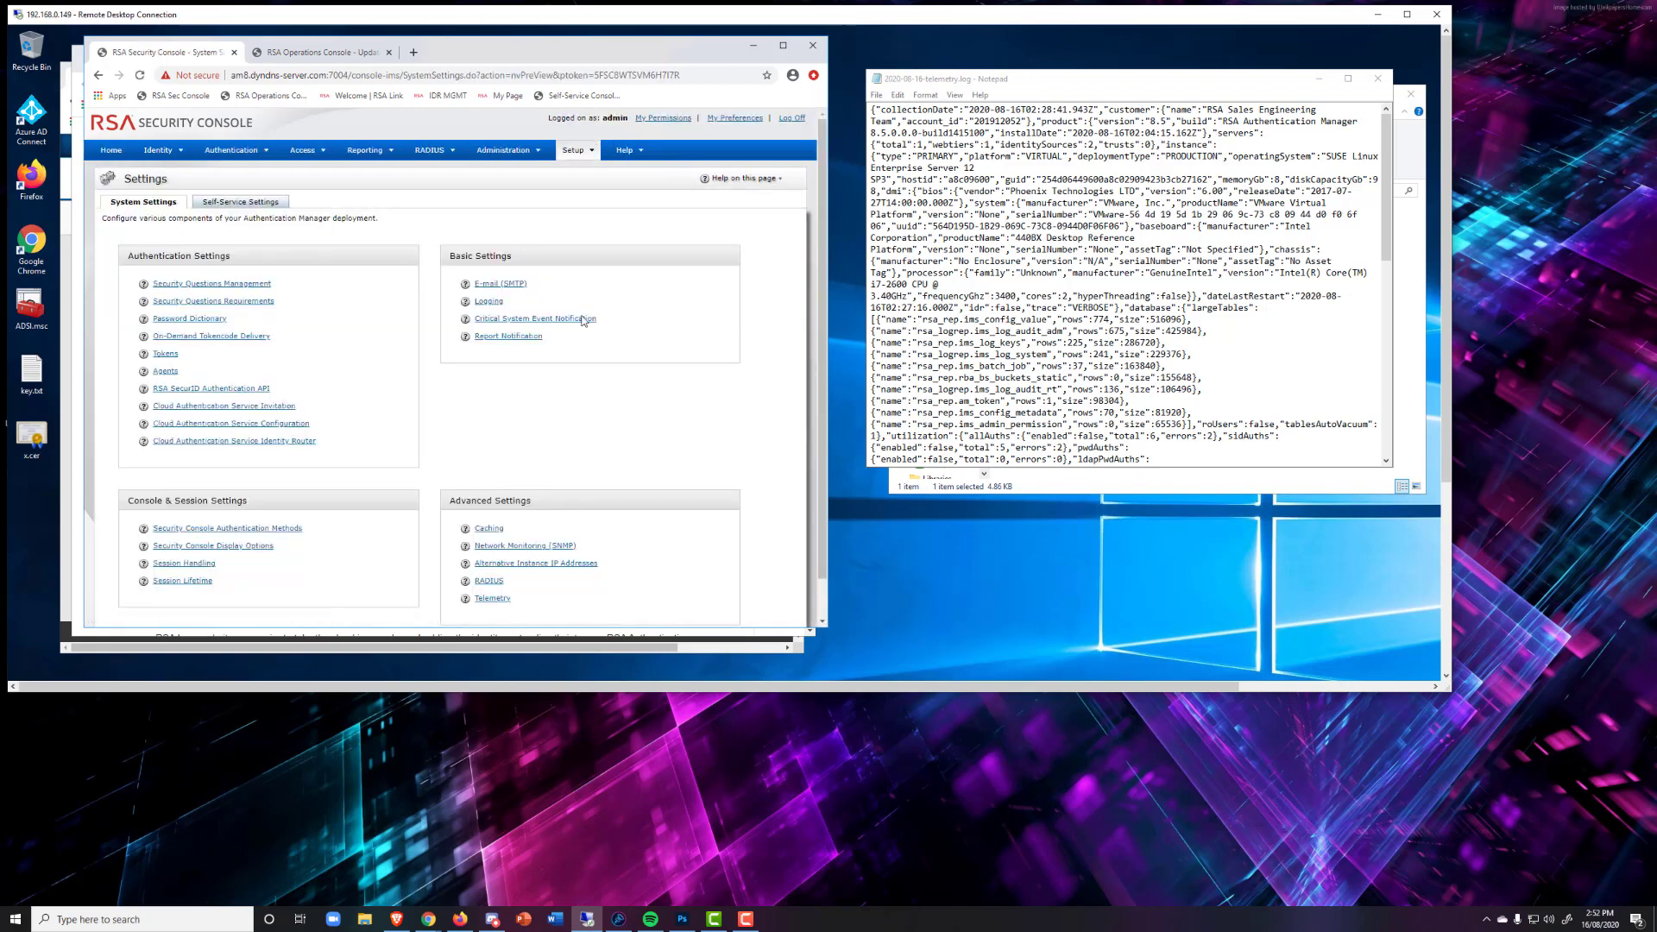
{"action": "scroll", "coordinate": [663, 436], "scroll_direction": "down", "scroll_amount": 1}
{"action": "left_click", "coordinate": [492, 555]}
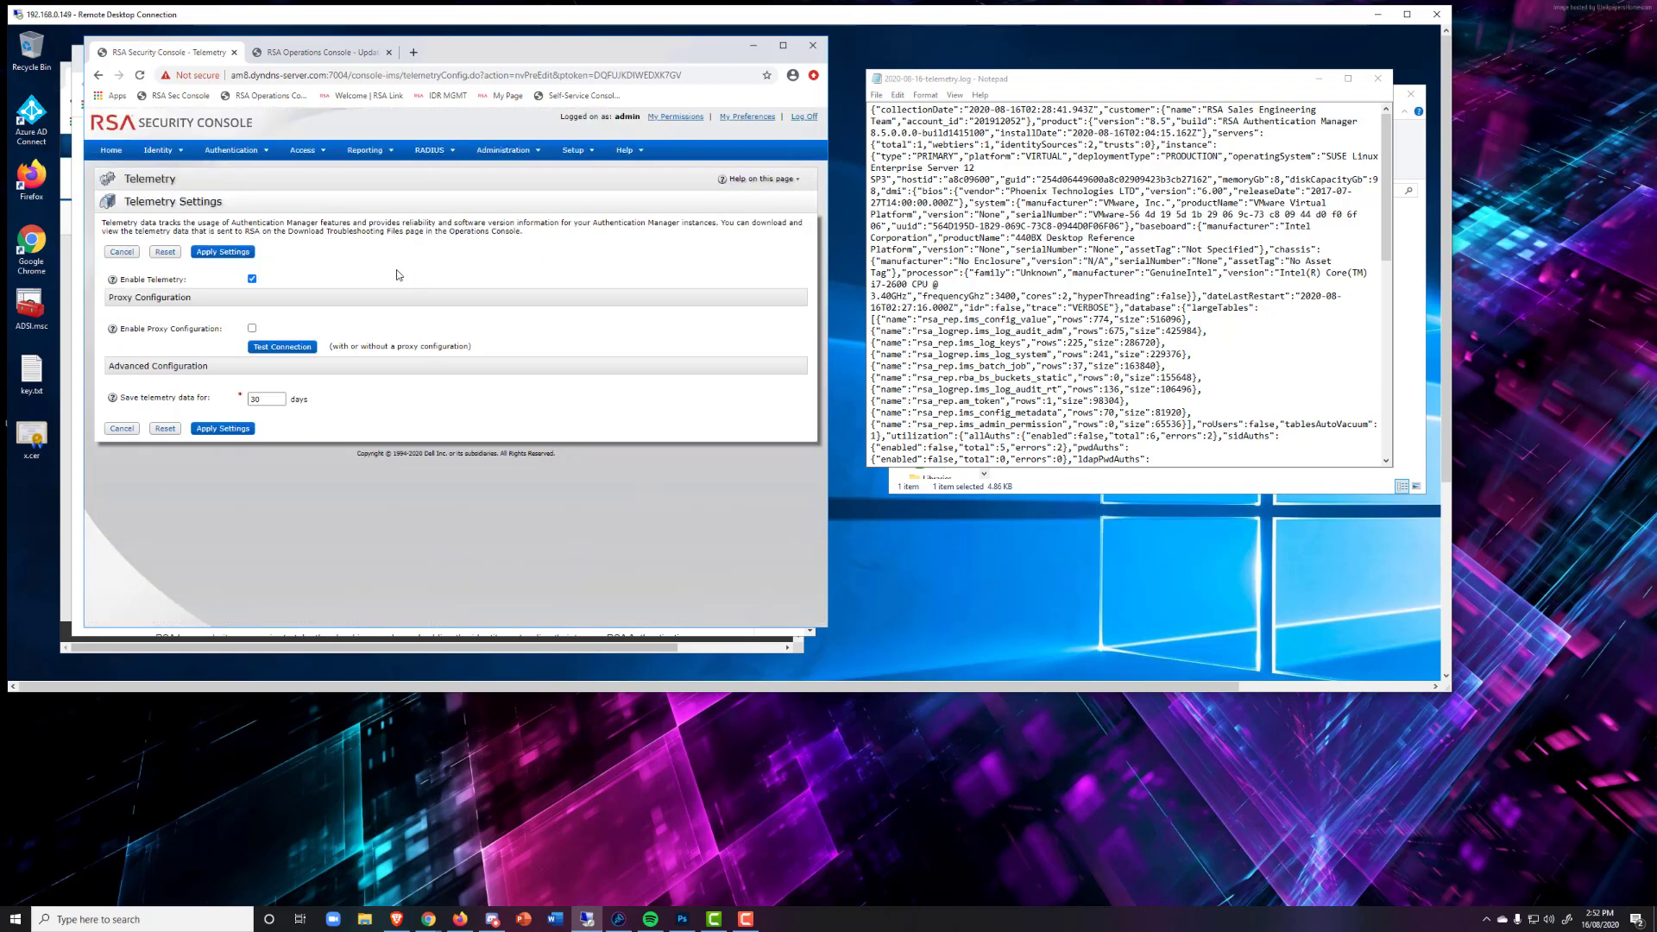
{"action": "left_click", "coordinate": [253, 280]}
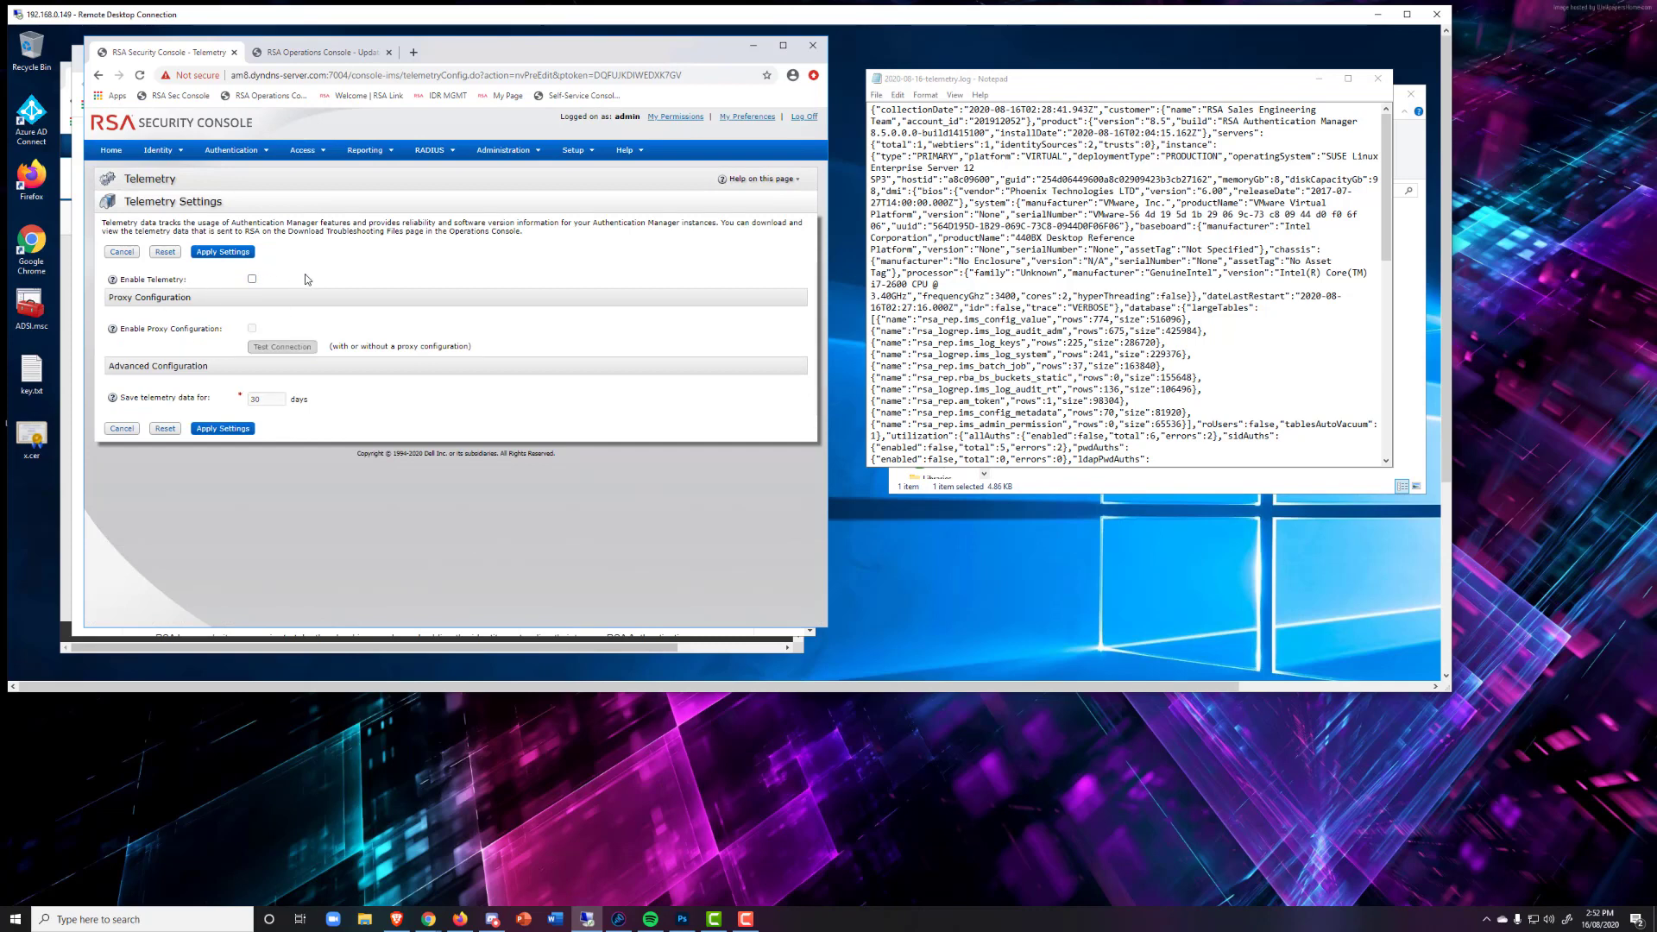
{"action": "left_click", "coordinate": [224, 252]}
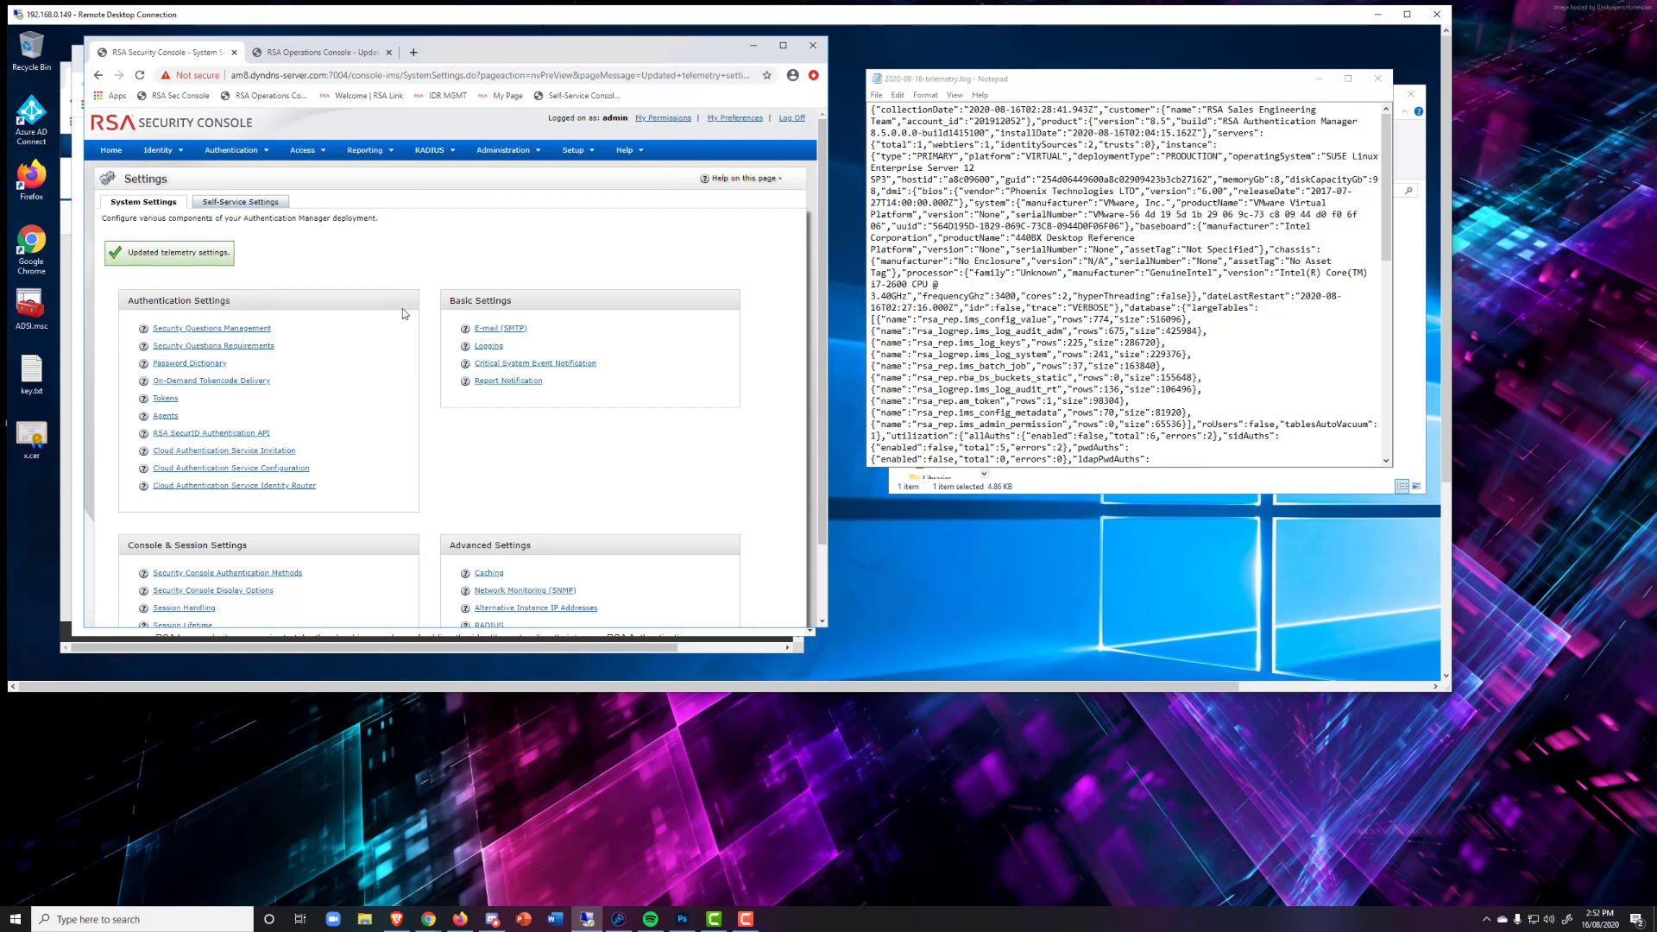